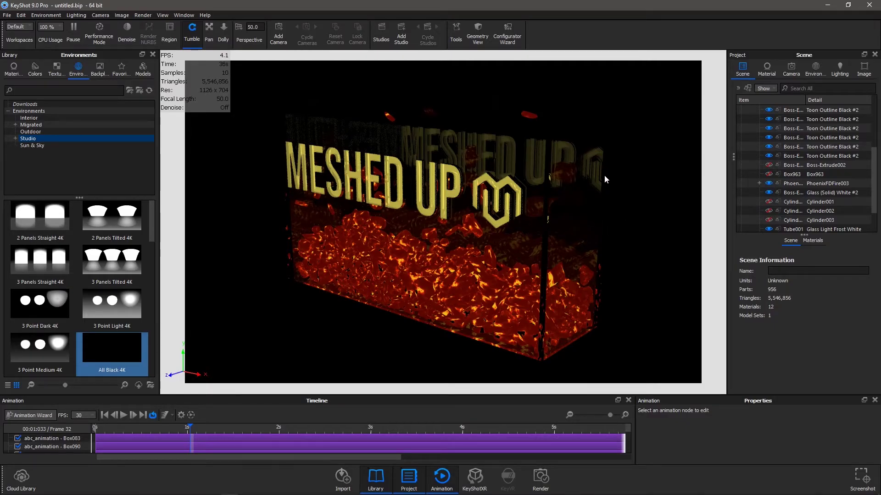
Orbit to a tilted view and apply the 3 Point Light 4K environment to the scene
left_click_drag(604, 175, 332, 271)
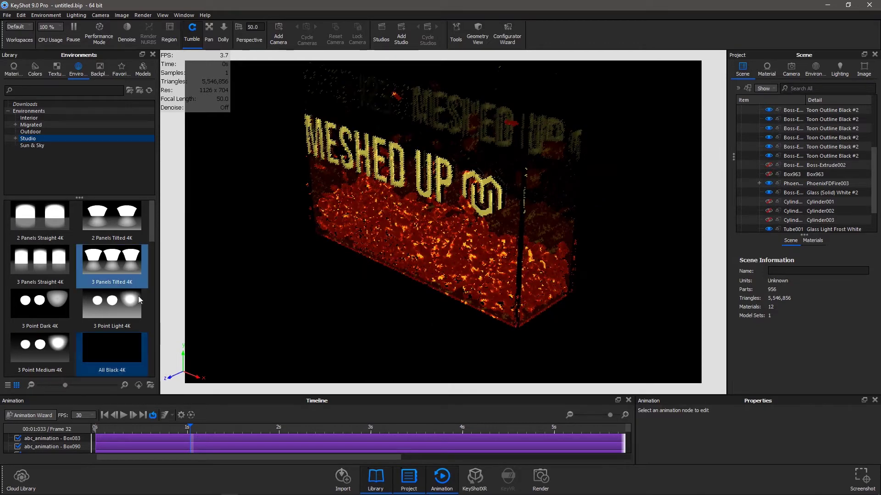
left_click_drag(138, 295, 324, 286)
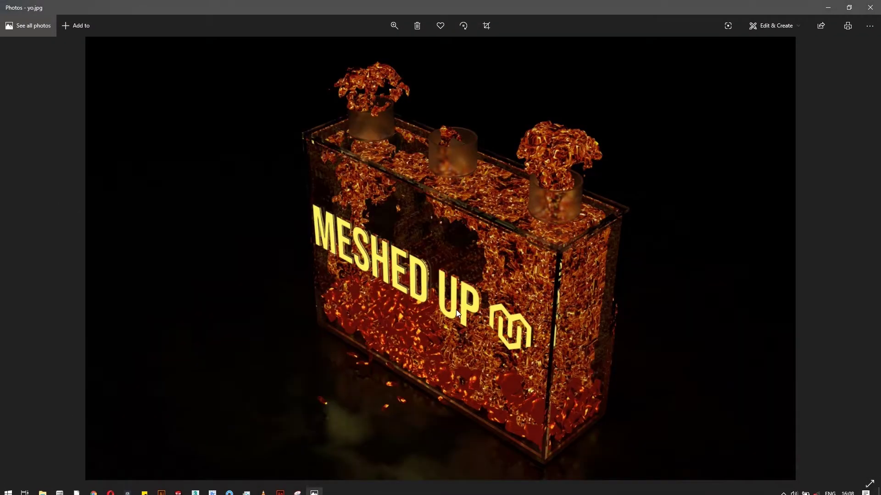
Zoom and pan around the yo.jpg reference render, then minimize Photos
scroll(483, 200, "up", 4)
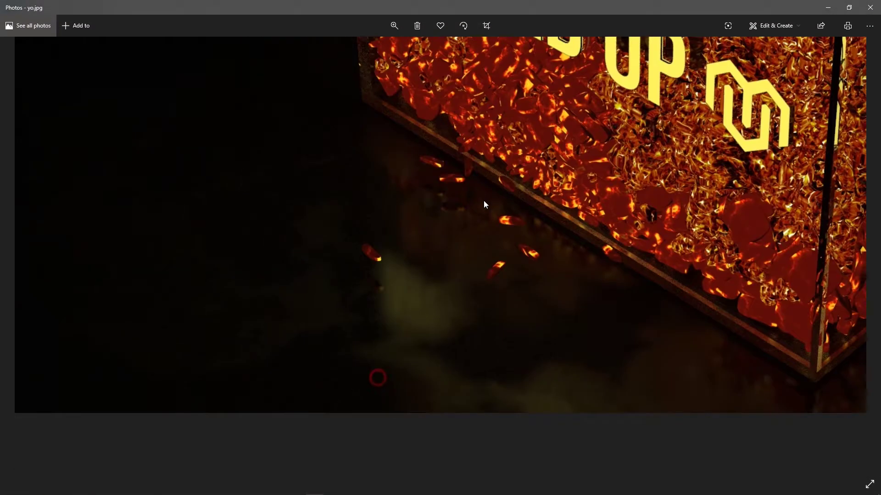
left_click_drag(483, 200, 488, 296)
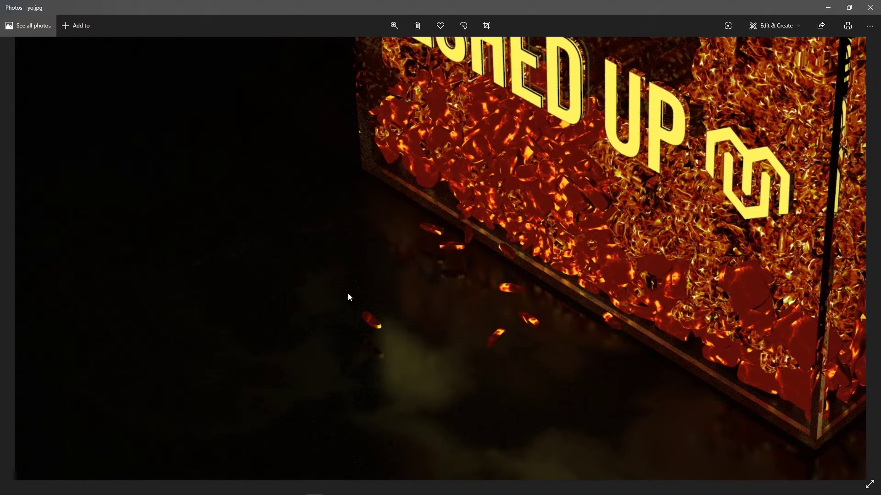
scroll(297, 248, "down", 4)
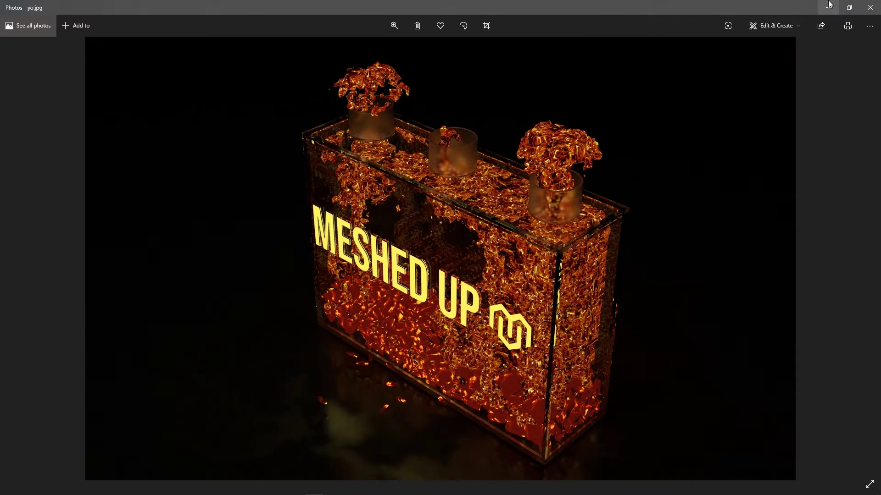
left_click(829, 5)
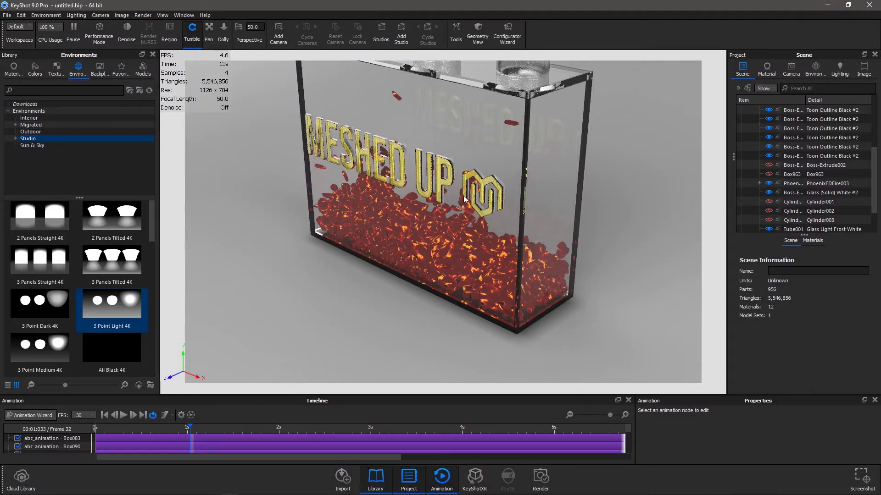
Turn on Performance Mode, zoom out, and add a Plane from Edit > Add Geometry
left_click_drag(407, 242, 238, 78)
left_click(100, 31)
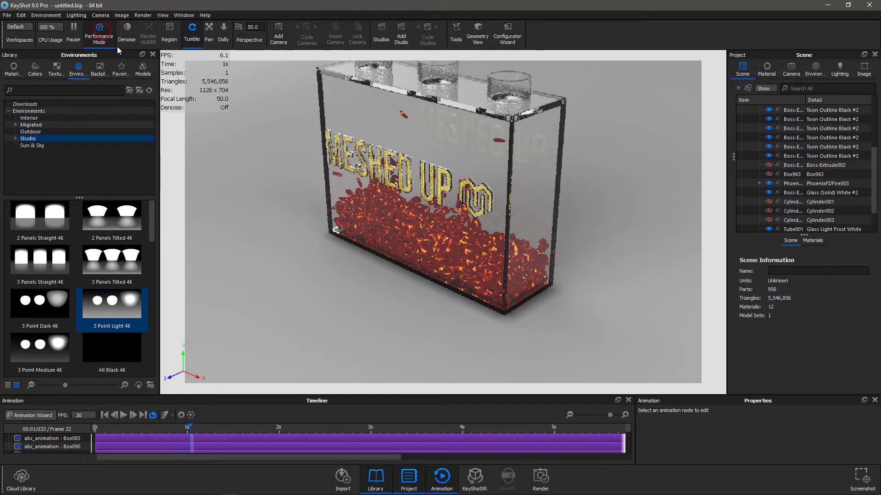
scroll(381, 194, "down", 5)
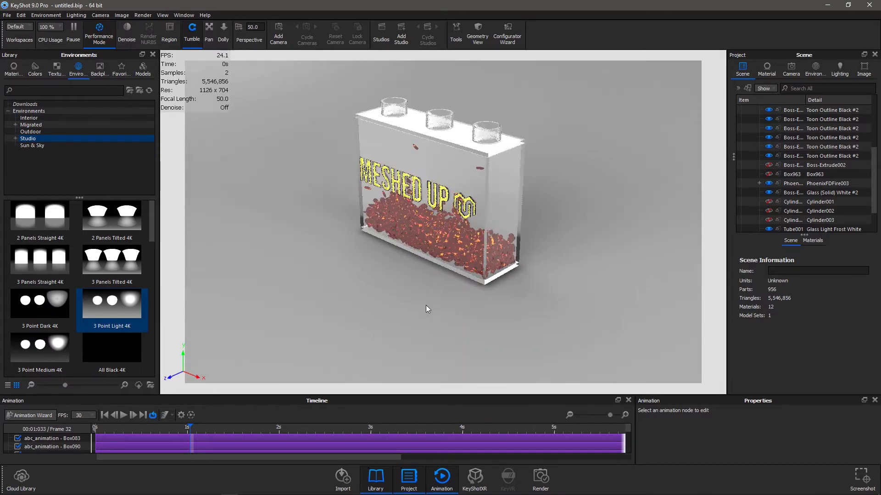
left_click(21, 15)
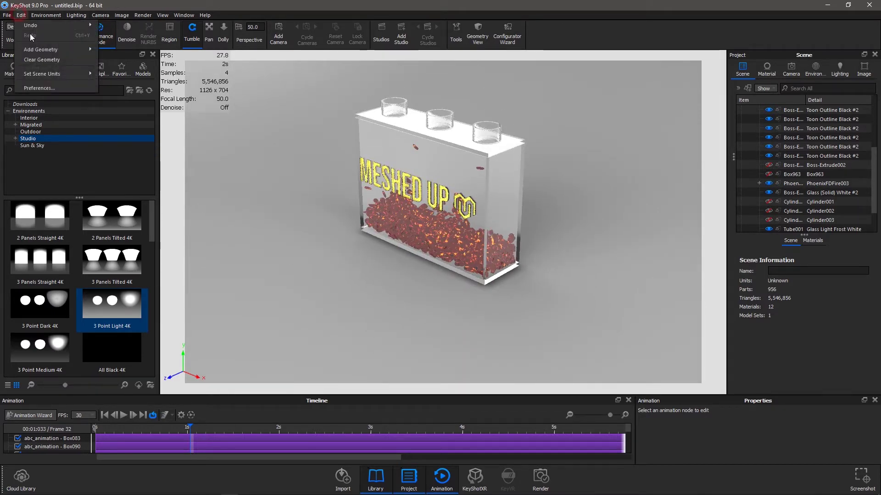
mouse_move(55, 52)
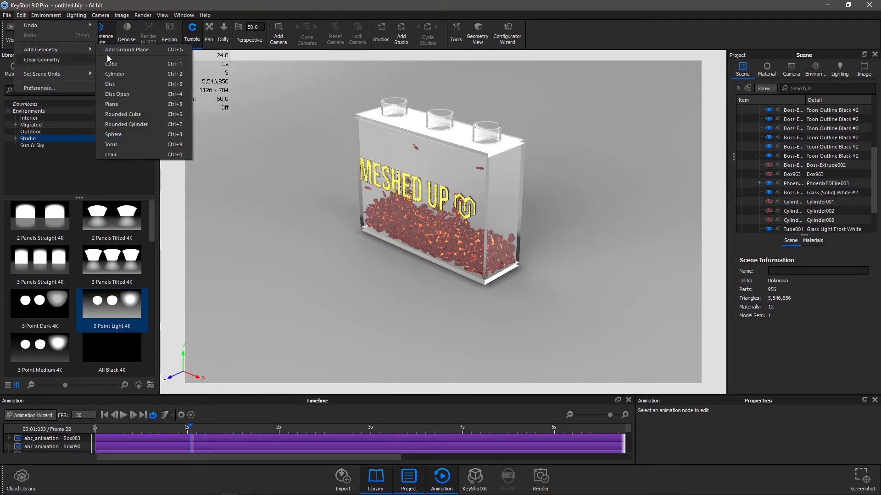
left_click(132, 106)
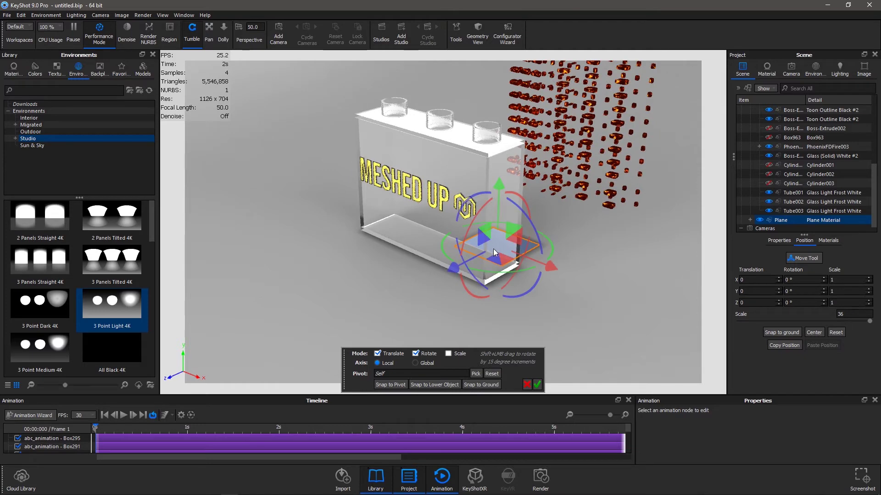
Restrict the Move Tool to Scale only and scale the plane into a huge floor
left_click(459, 354)
left_click(415, 354)
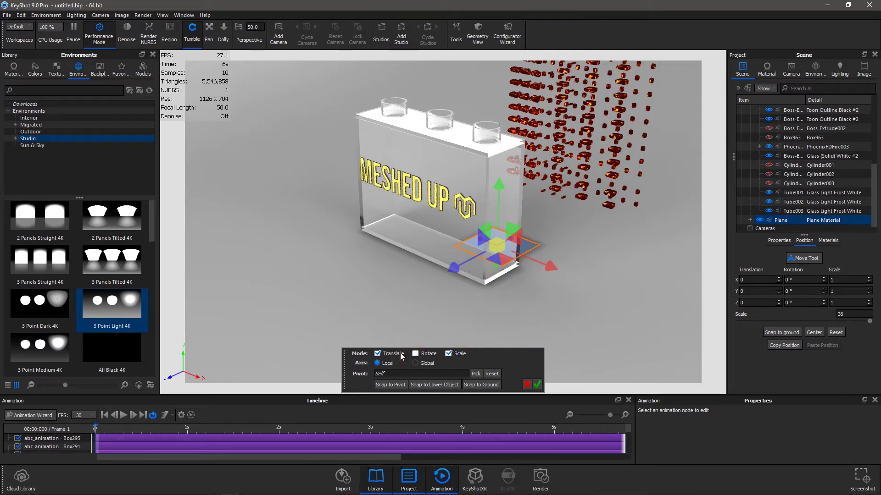
left_click(377, 354)
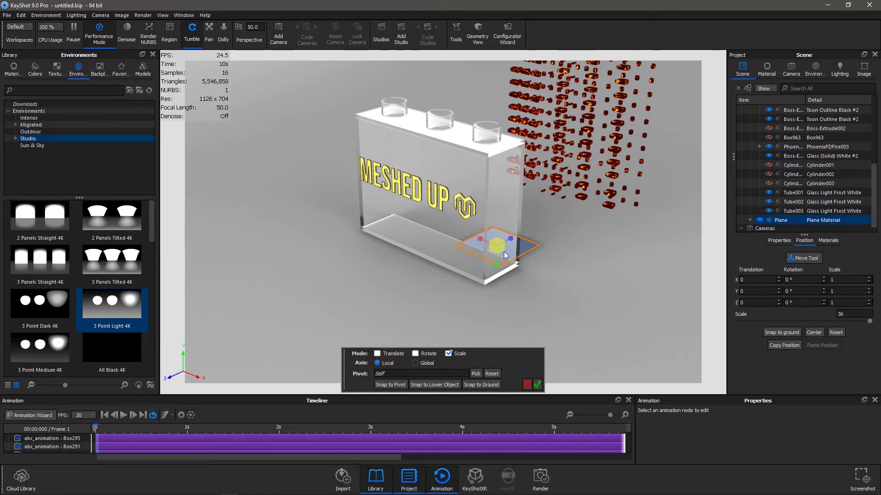
left_click_drag(504, 255, 633, 386)
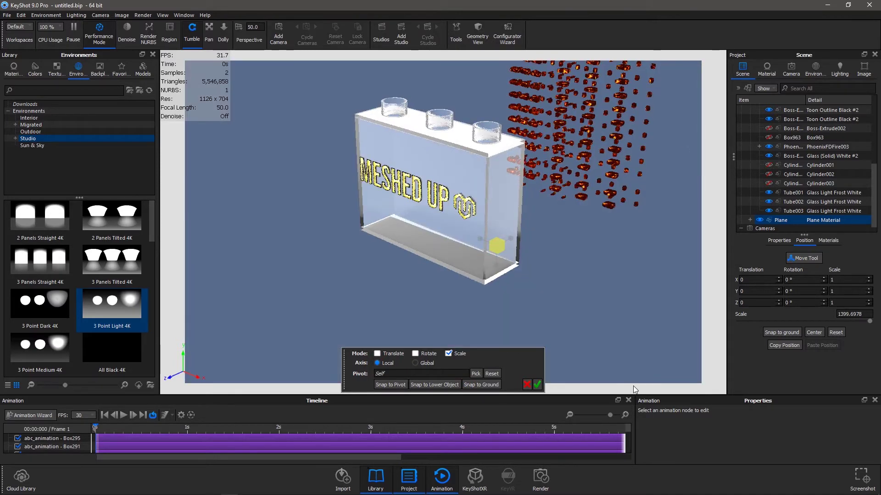
Lower the camera, set frame 6, confirm the plane's new size and select its mesh
mouse_move(579, 245)
left_mouse_down()
mouse_move(568, 216)
mouse_move(579, 240)
left_mouse_up()
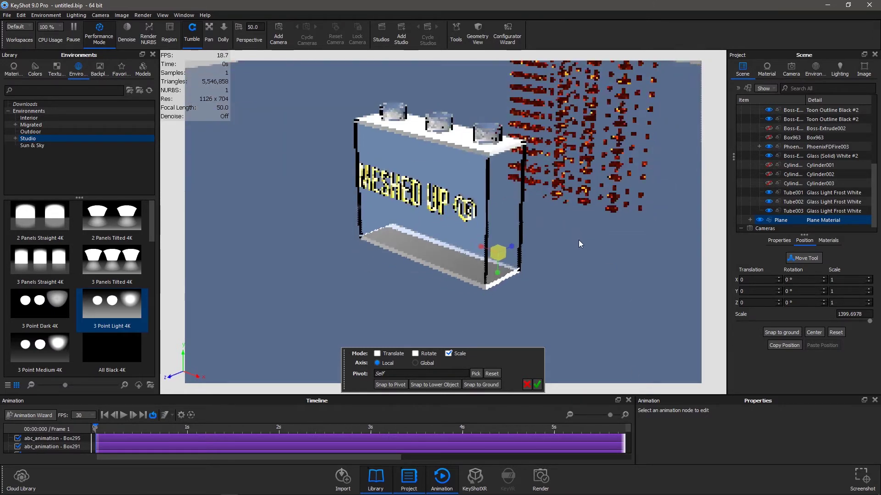
left_click(111, 426)
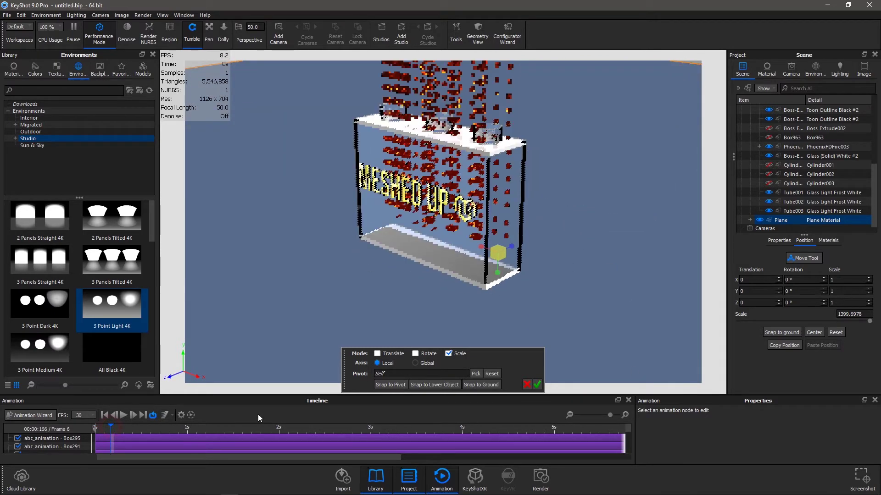
left_click(535, 385)
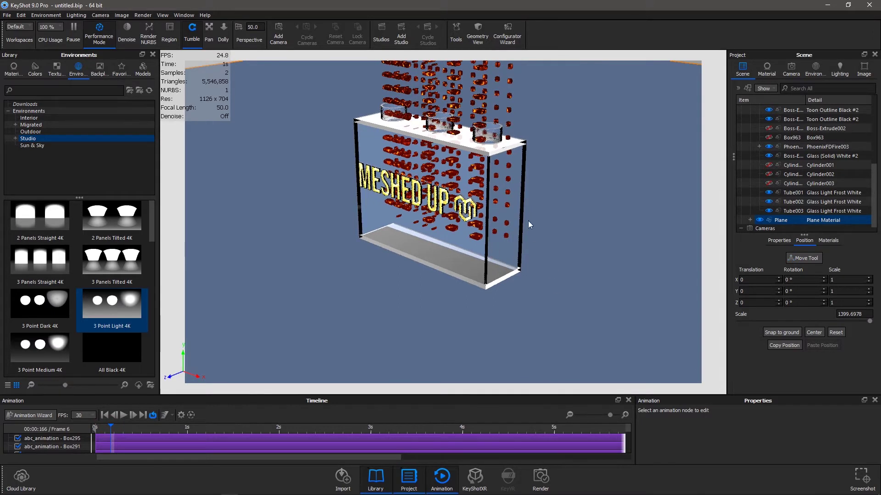
left_click(336, 295)
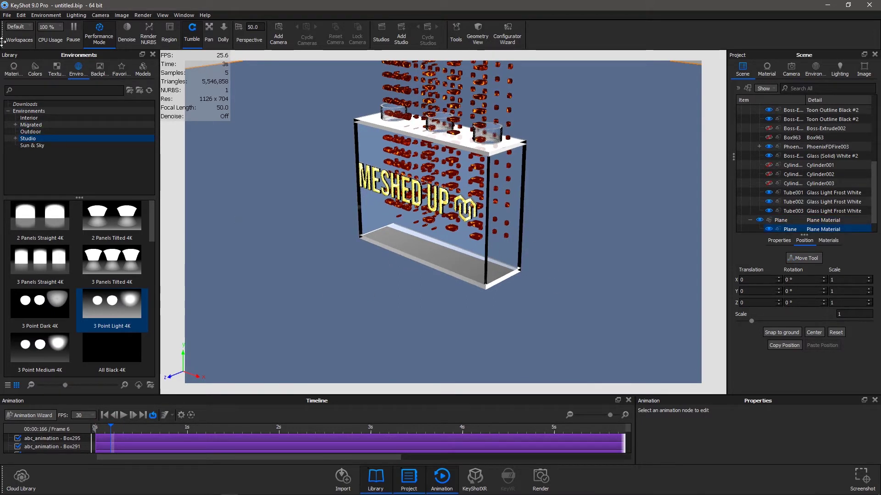
left_click(99, 30)
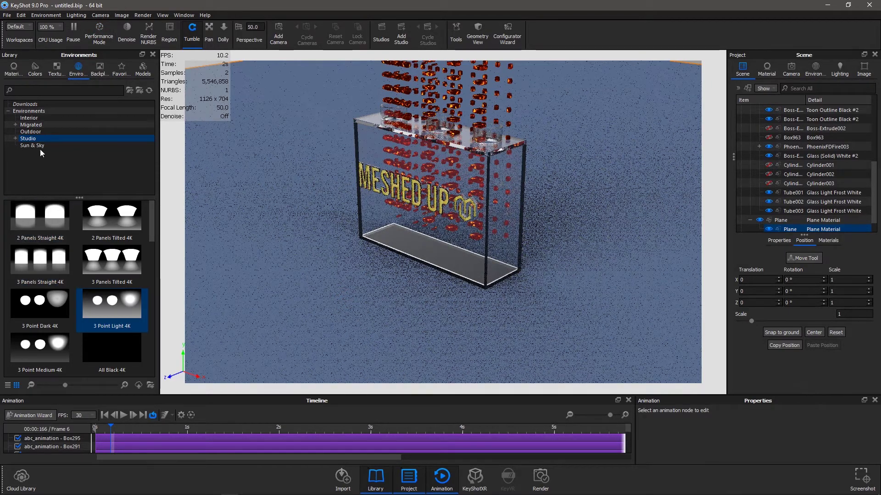
Browse Materials > Stone > Marble and copy the Marble Black material
left_click(12, 68)
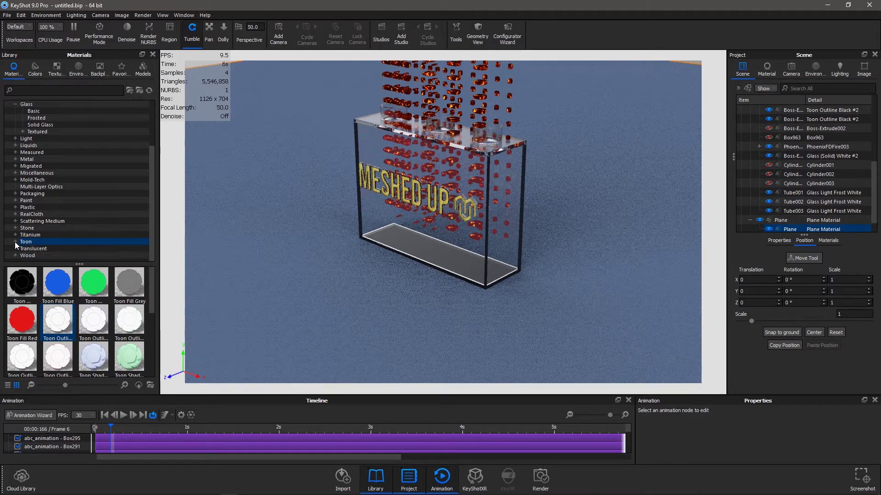
left_click(15, 229)
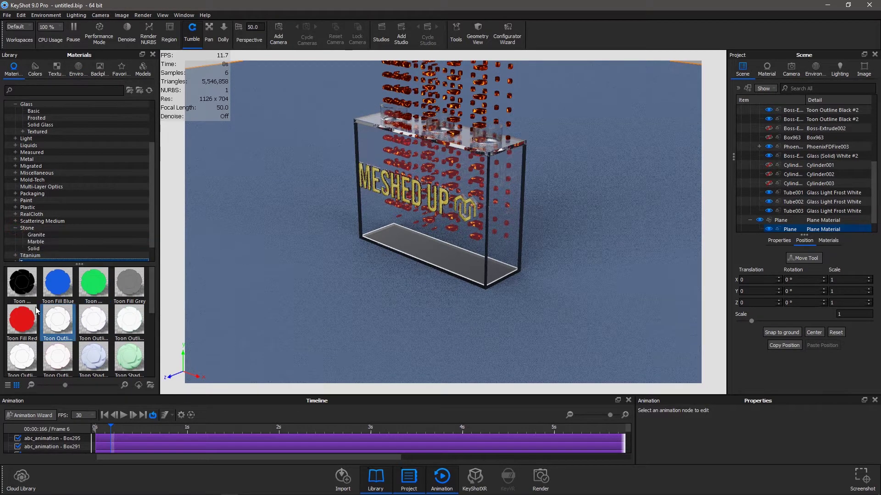
left_click(39, 242)
left_click(44, 235)
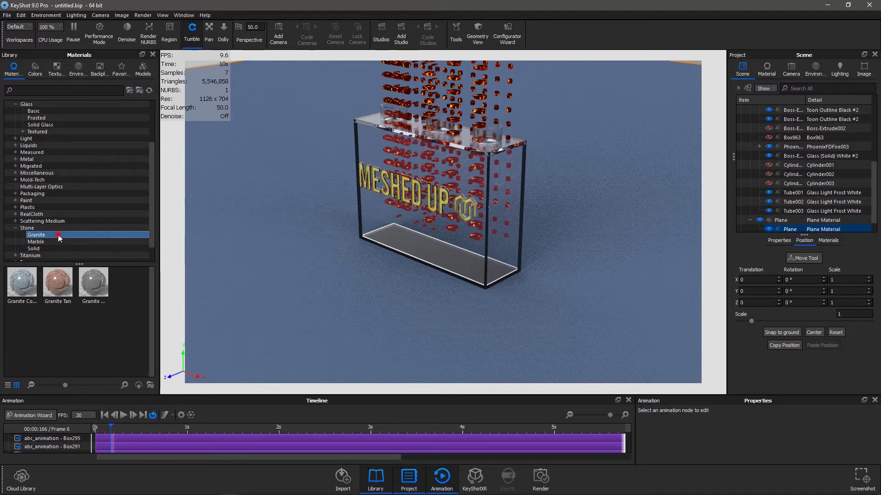
left_click(68, 305)
left_click(50, 242)
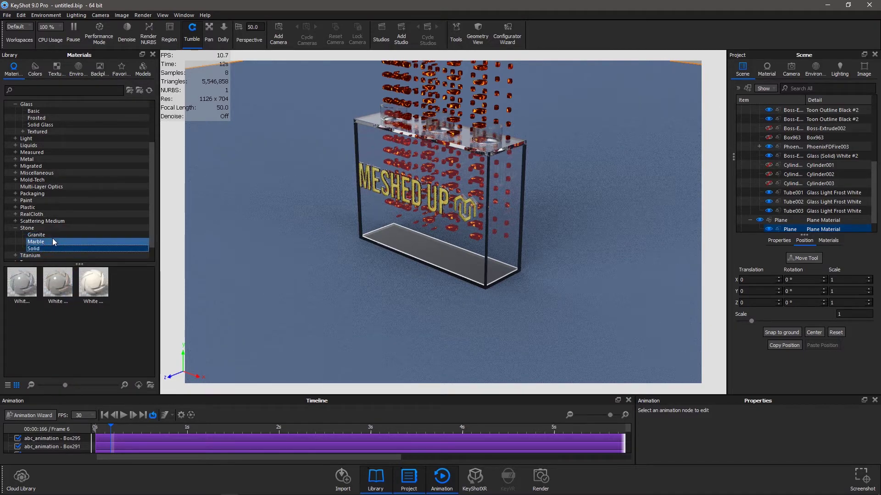
right_click(60, 286)
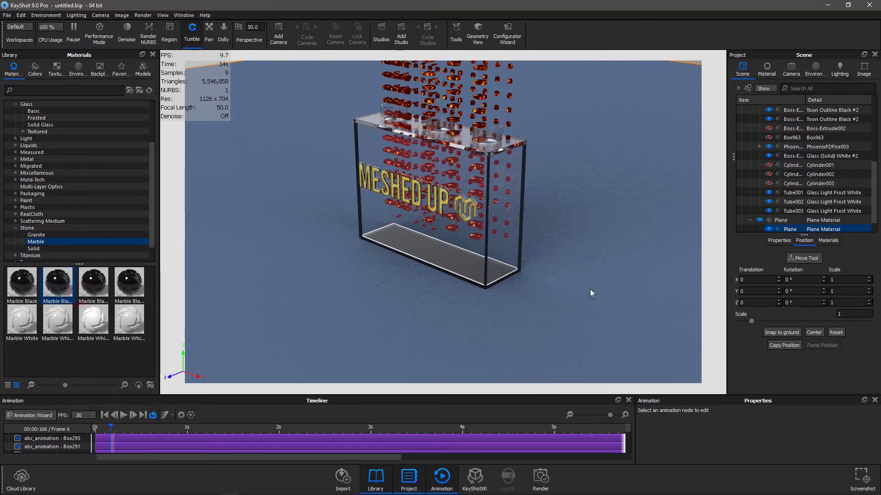
Paste Marble Black onto the Plane from the Scene tree
scroll(781, 200, "down", 1)
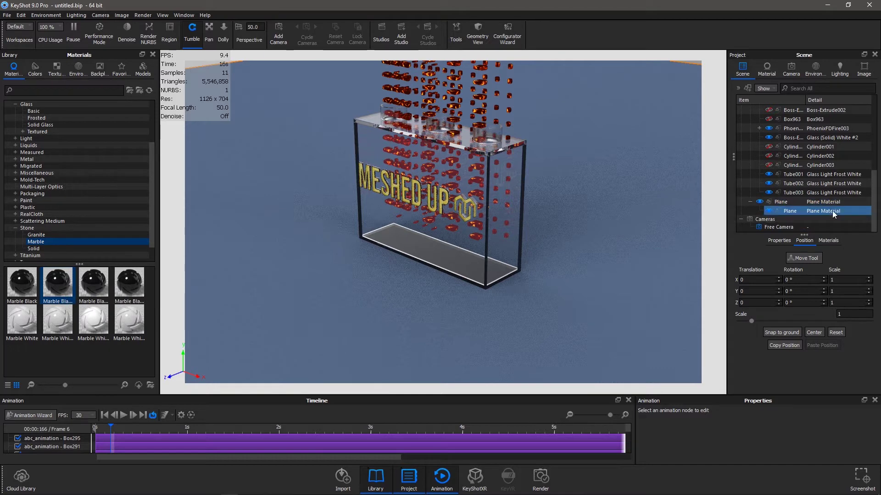
mouse_move(827, 205)
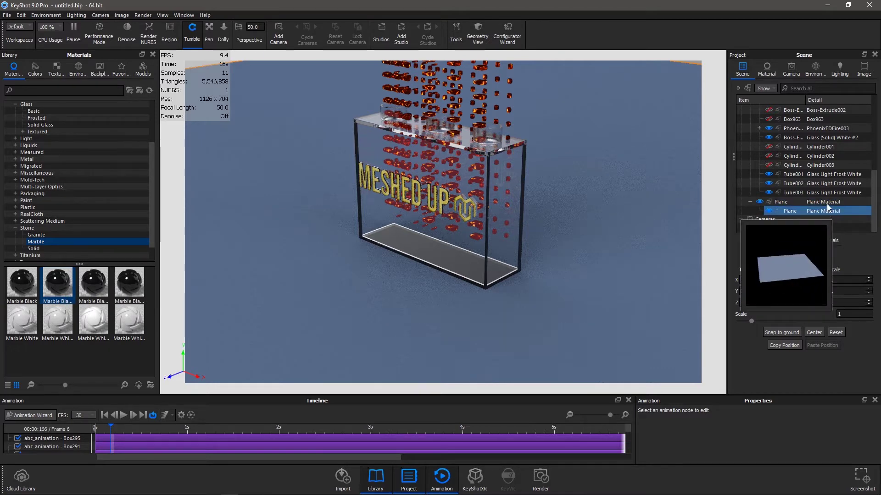
right_click(801, 206)
mouse_move(775, 6)
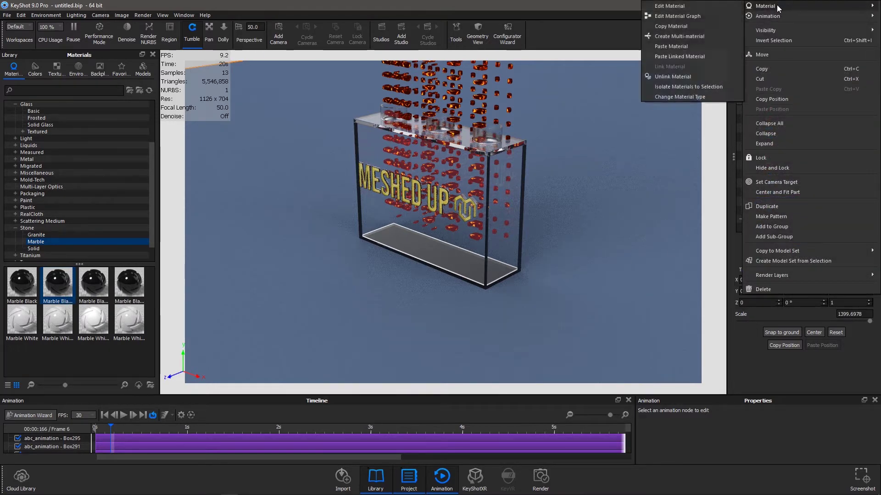
left_click(677, 42)
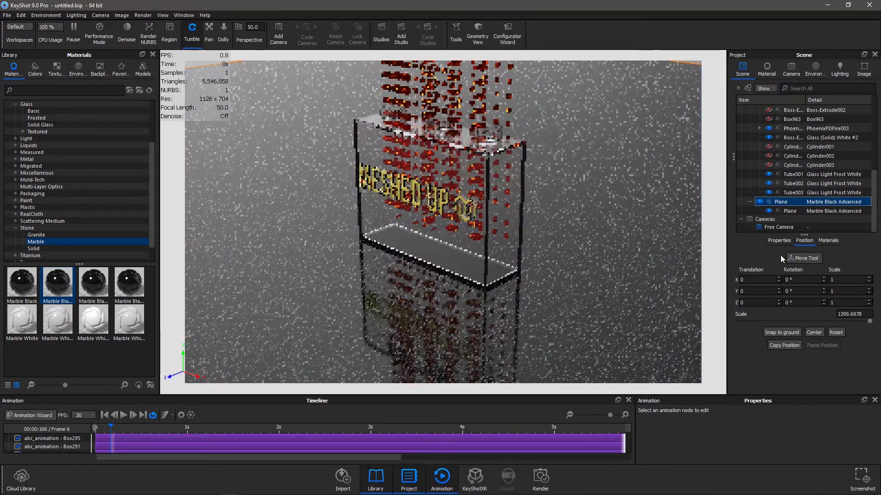
left_click(776, 240)
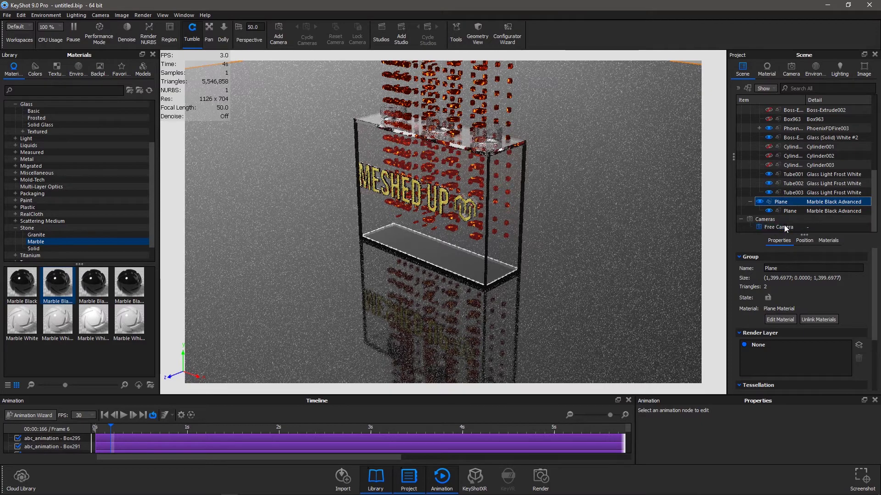
left_click(785, 211)
left_click(780, 329)
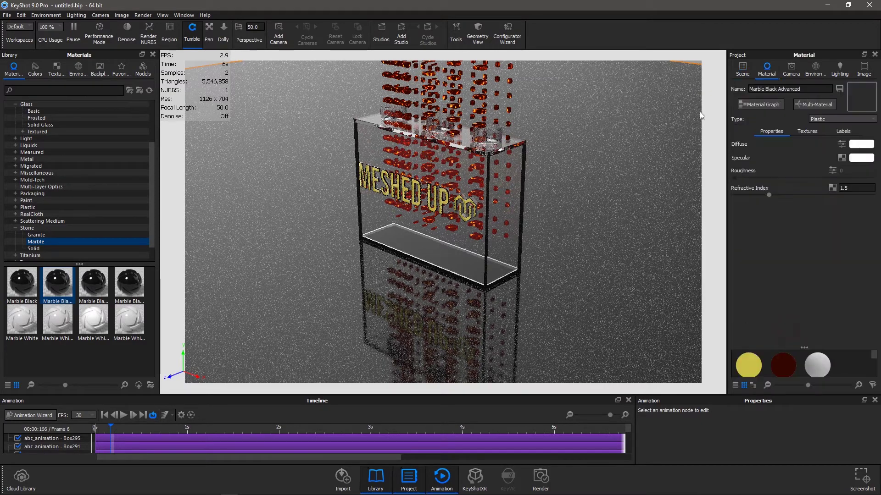
left_click(755, 104)
left_click_drag(122, 85, 571, 106)
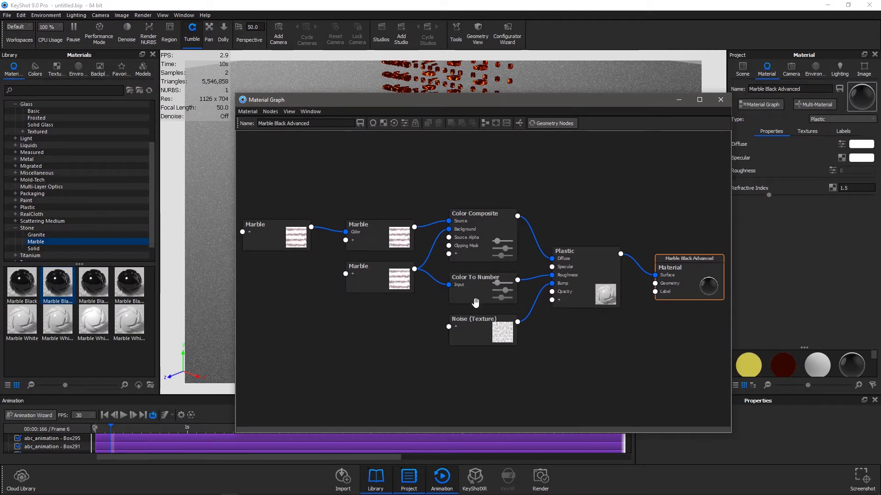
left_click_drag(542, 377, 533, 366)
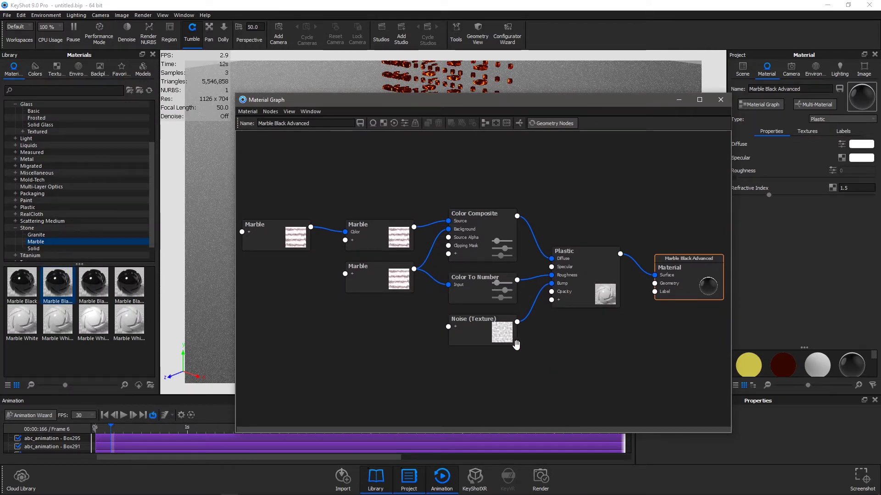
left_click_drag(253, 161, 254, 161)
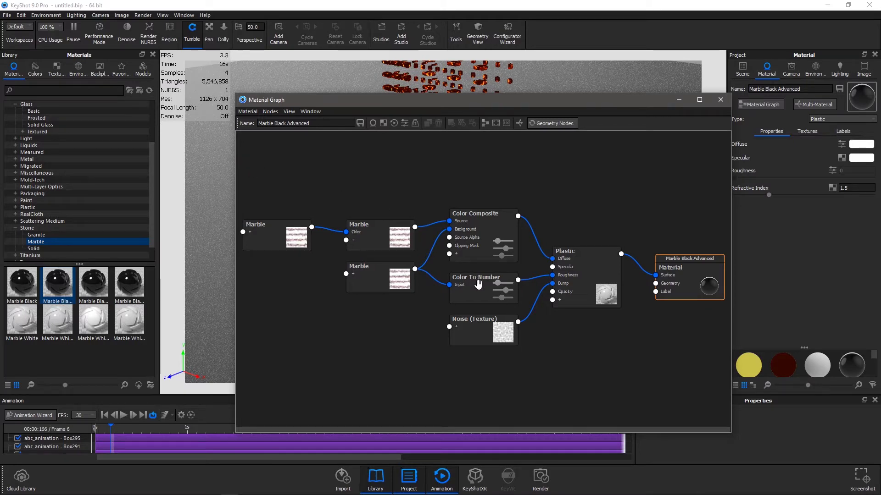
left_click(480, 332)
left_click(370, 284)
Delete the lower Marble, Color To Number and Noise (Texture) nodes from the floor graph
key("Delete")
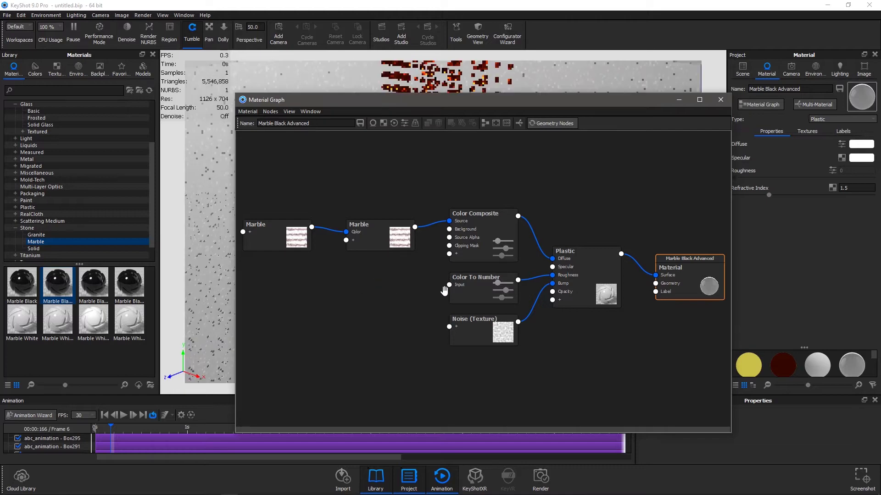
left_click(459, 292)
key("Delete")
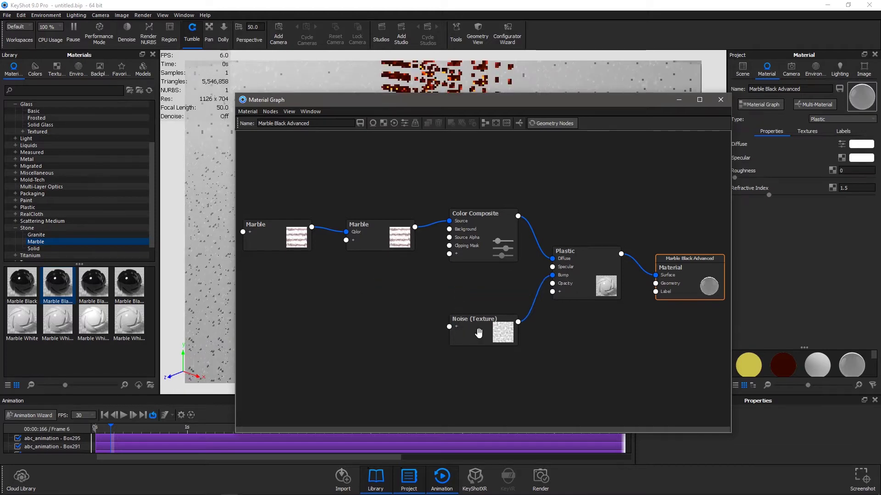
left_click(480, 335)
key("Delete")
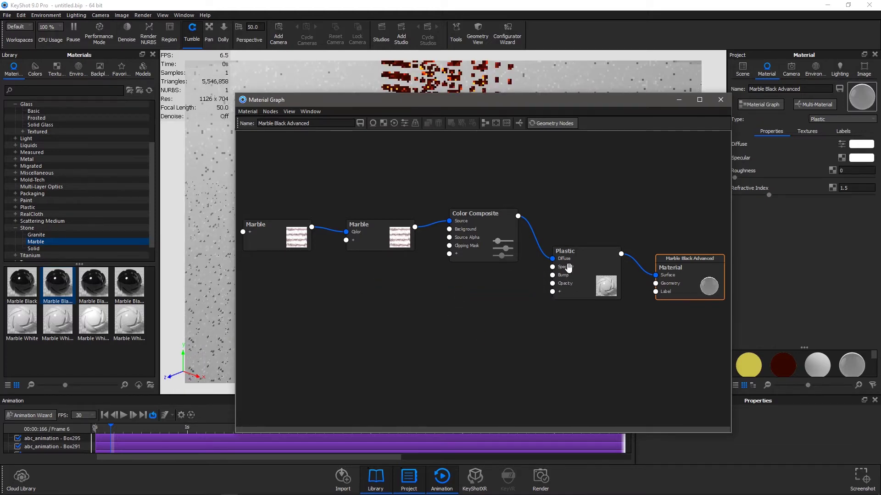
Add the 8402 fire image as a texture node plus a new Color To Number node
left_click(384, 124)
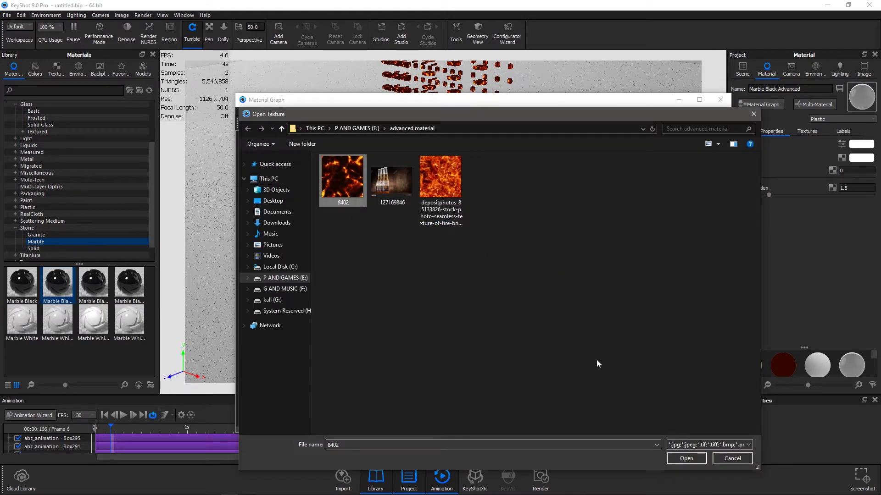
left_click(686, 459)
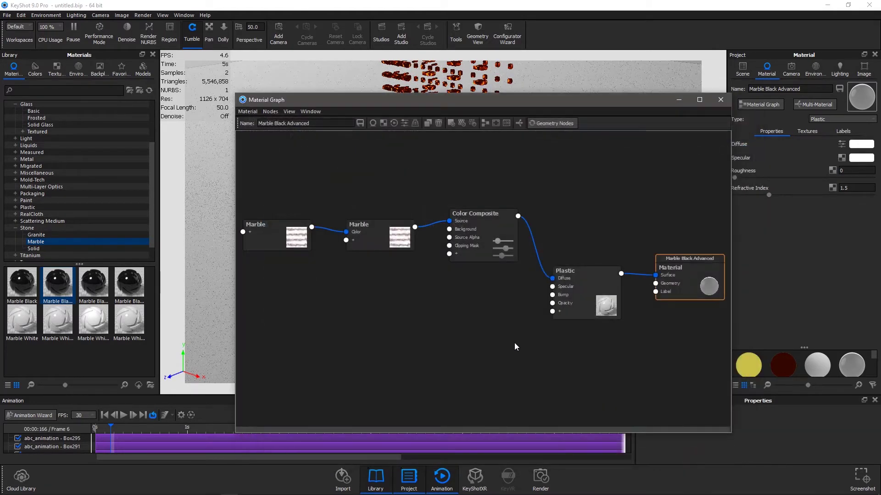
left_click_drag(556, 358, 292, 358)
right_click(386, 324)
mouse_move(435, 359)
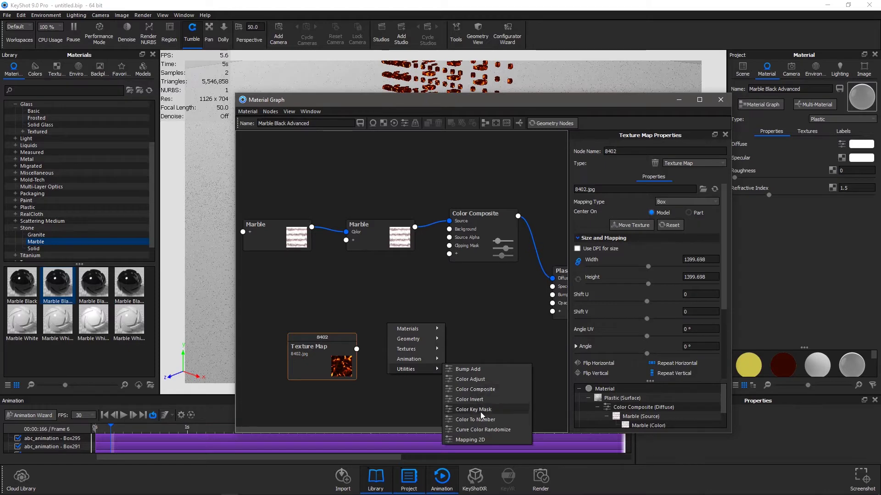
left_click(484, 419)
left_click_drag(453, 335, 567, 308)
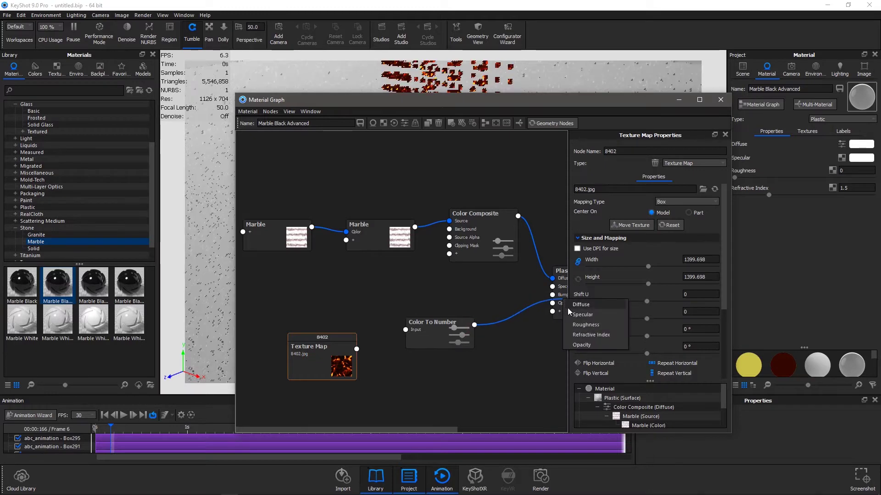
Wire the 8402 texture through Color To Number into the Plastic Roughness input
left_click(592, 320)
left_click_drag(486, 101, 651, 126)
left_click_drag(522, 375, 571, 357)
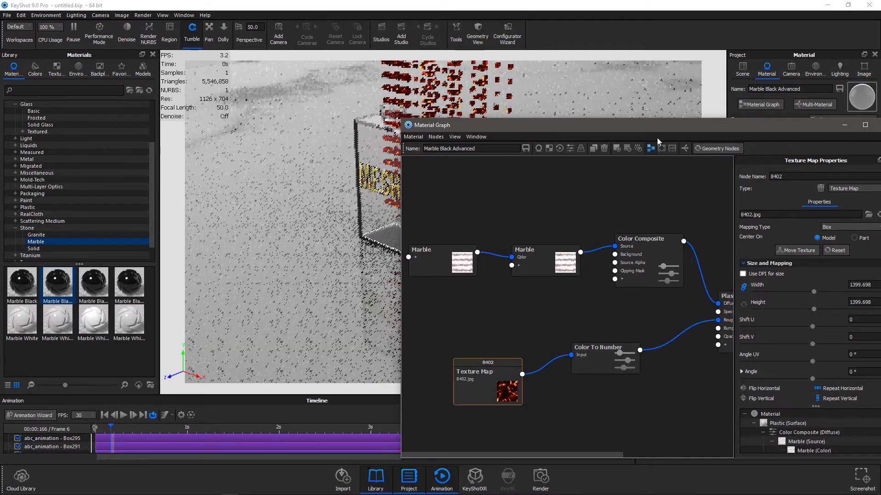
left_click_drag(657, 126, 606, 164)
Preview the 8402 texture map, shrink its scale from 1399.698 to 237, and close the graph
left_click(440, 416)
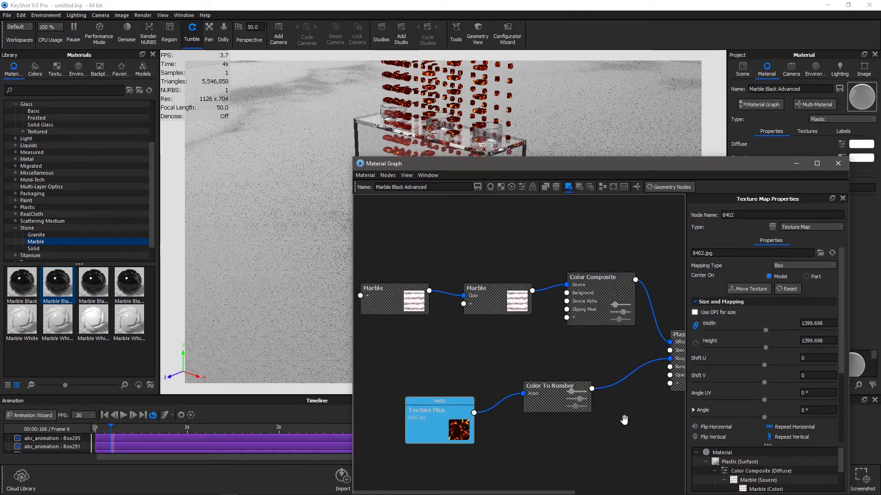
key("c")
left_click_drag(692, 167, 85, 81)
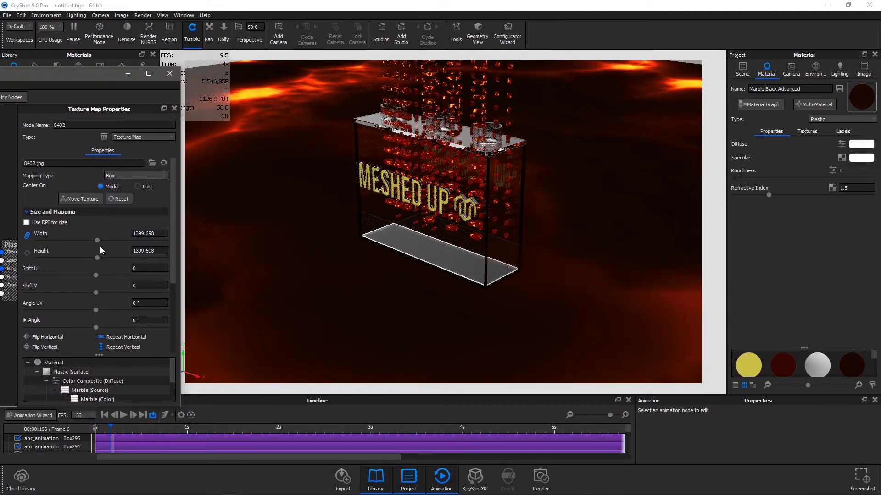
left_click_drag(97, 239, 54, 240)
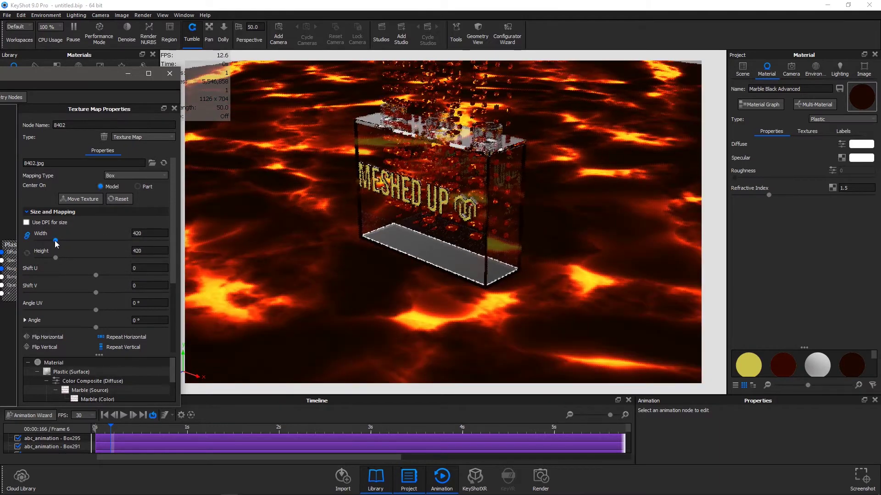
left_click_drag(53, 243, 47, 243)
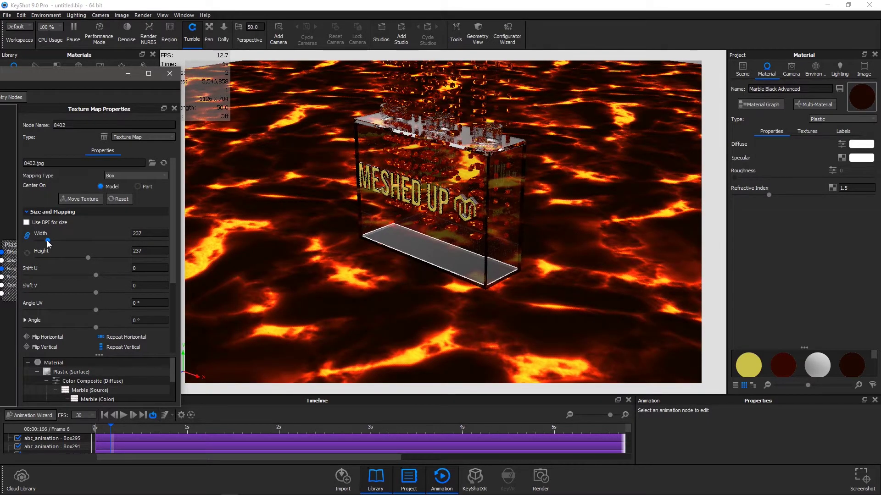
left_click_drag(80, 82, 179, 92)
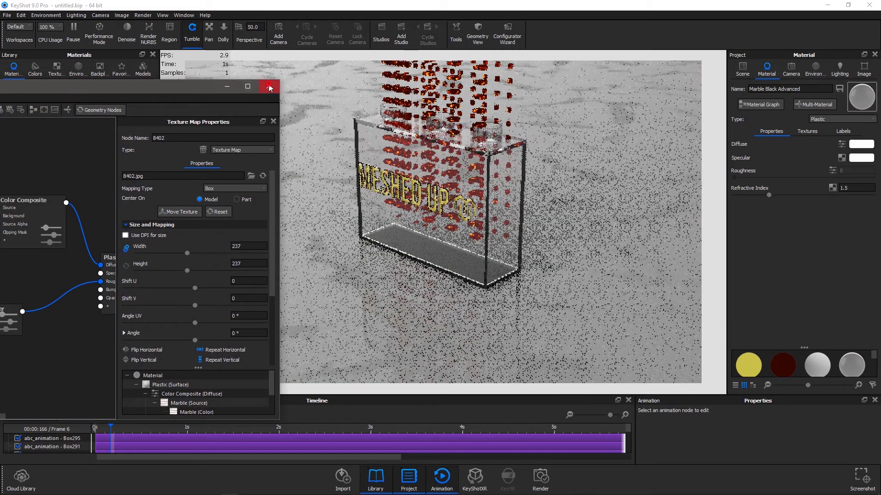
left_click(268, 86)
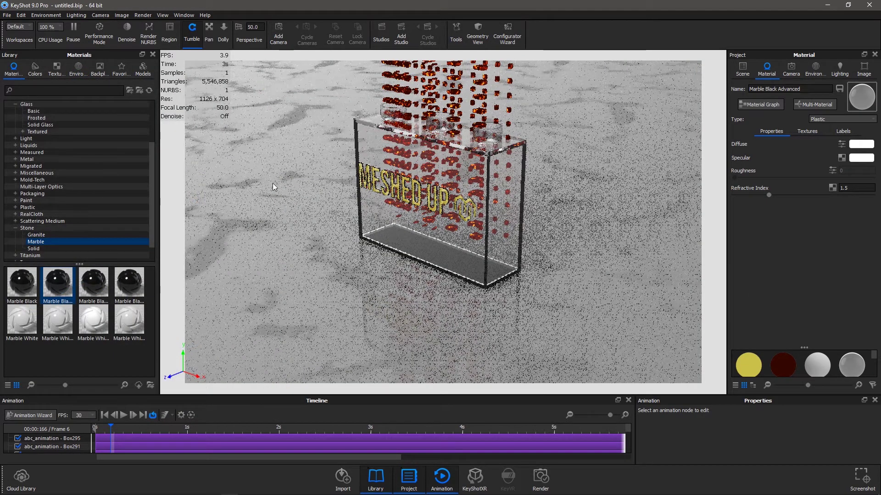
left_click(76, 73)
Apply the All Black 4K environment, orbit the camera, and scrub the animation to frame 88
left_click_drag(112, 353, 371, 286)
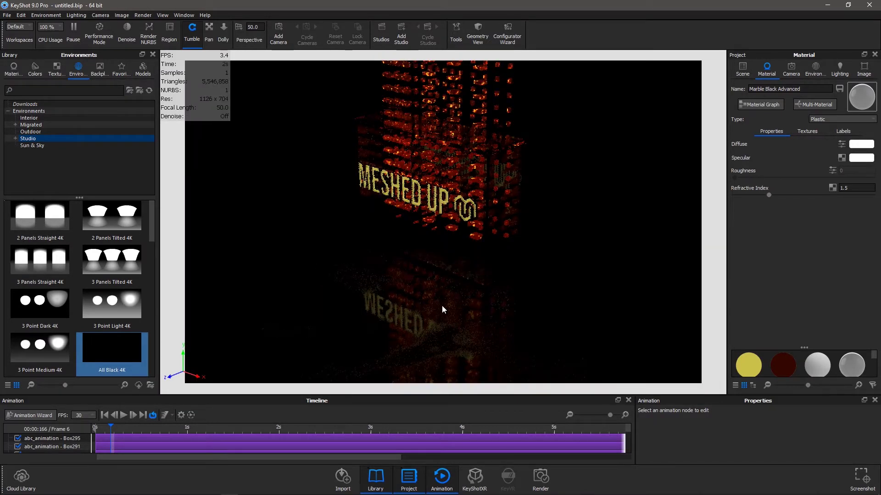
left_click_drag(440, 280, 398, 318)
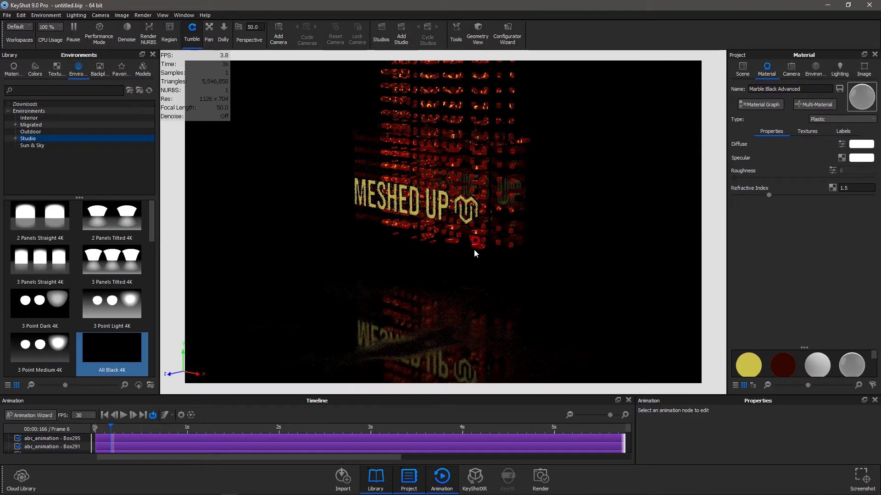
left_click_drag(475, 252, 468, 257)
left_click(281, 429)
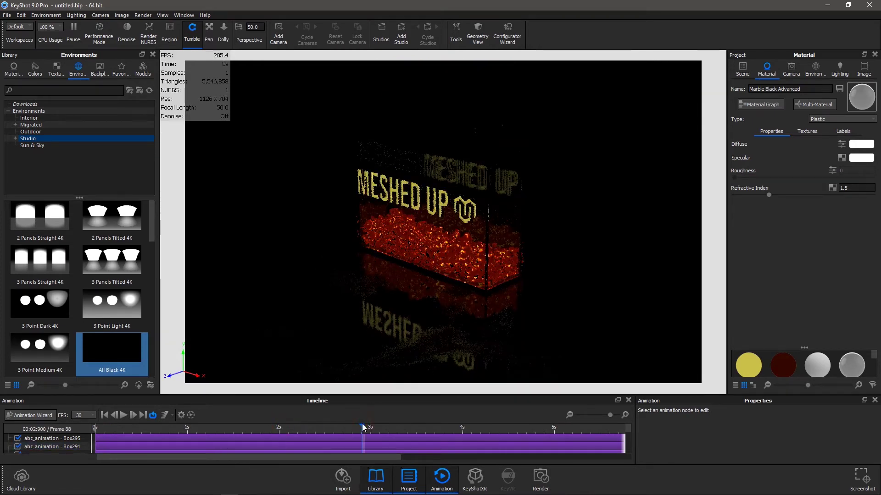
left_click(743, 69)
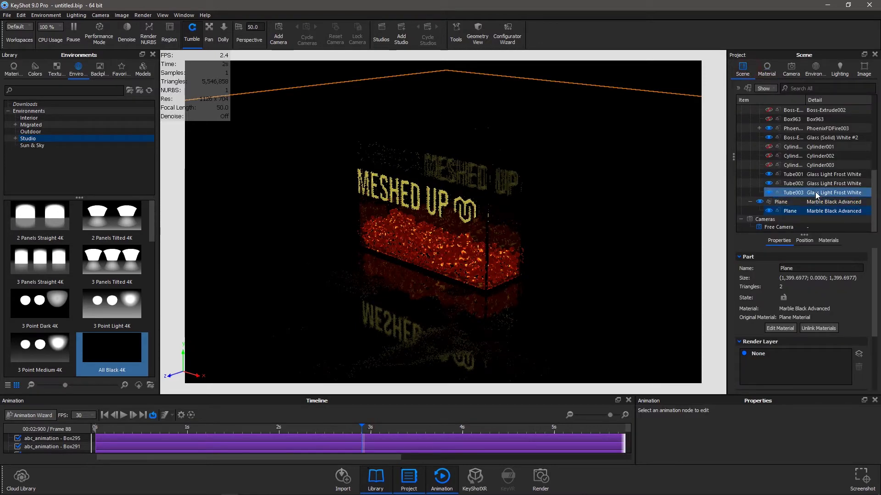
Select PhoenixFDFire003, jump to frame 121, and search the materials library for 'infra'
left_click(821, 130)
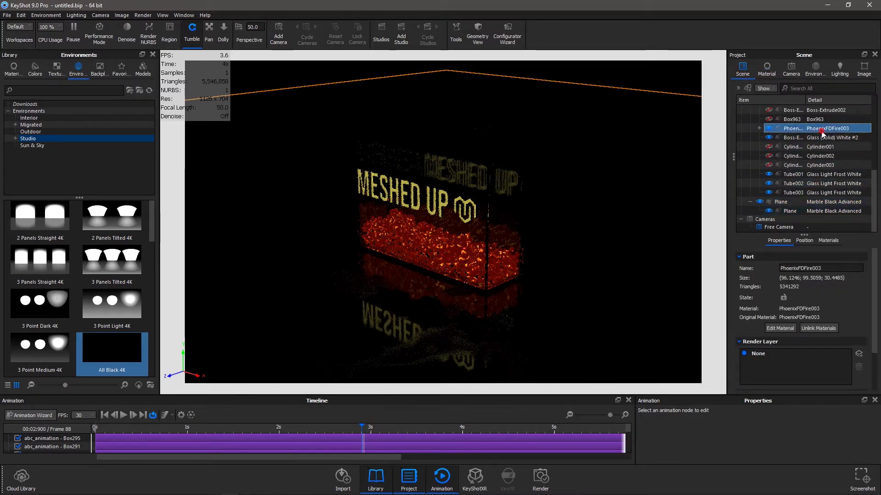
left_click(464, 433)
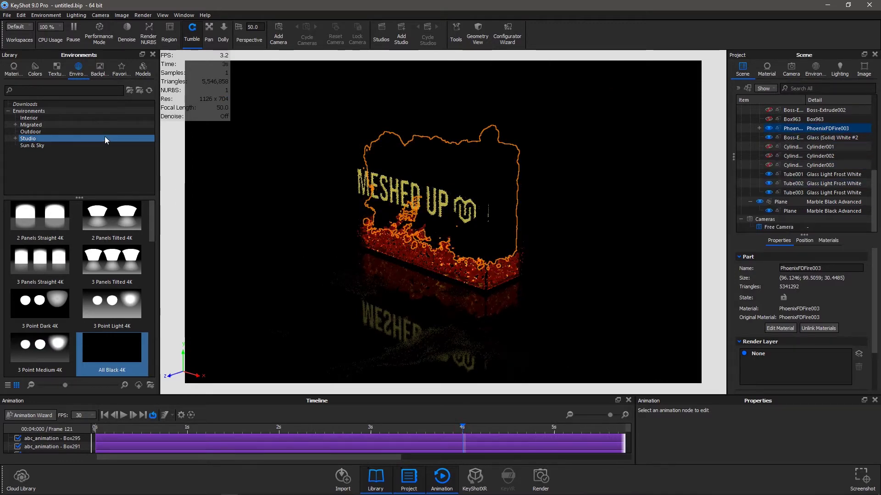
left_click(18, 70)
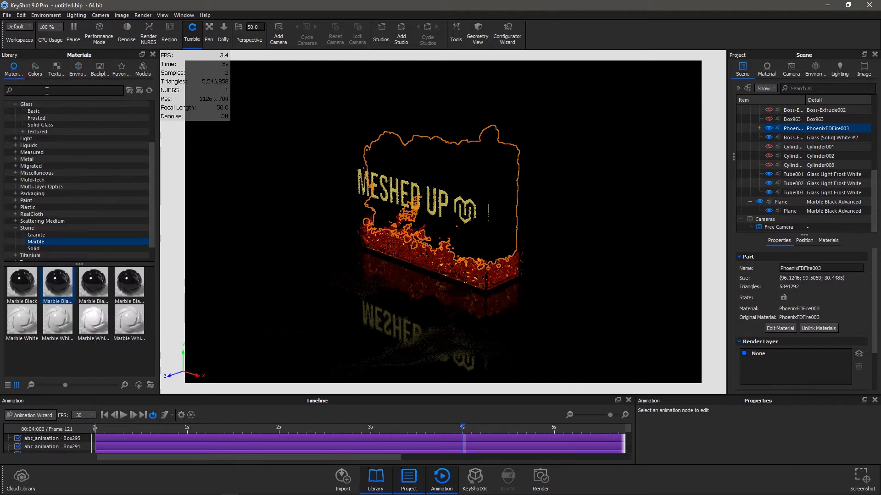
left_click(47, 90)
type("infe")
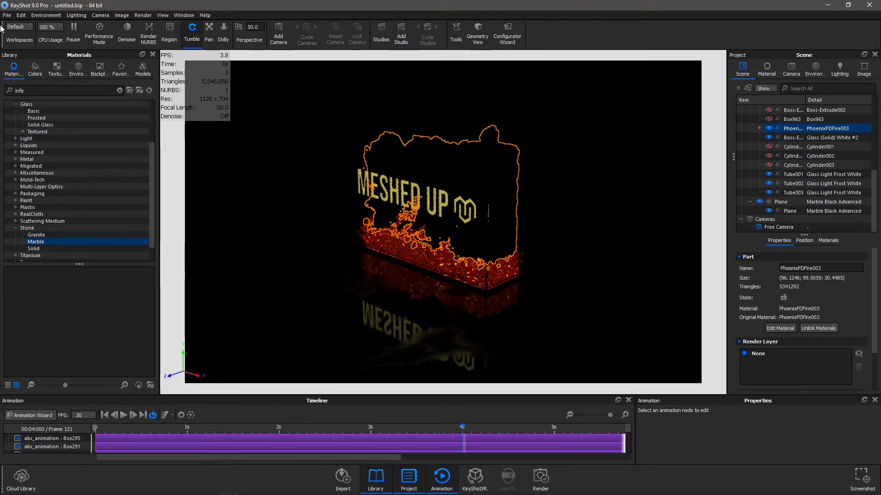
key("BackSpace")
type("ra")
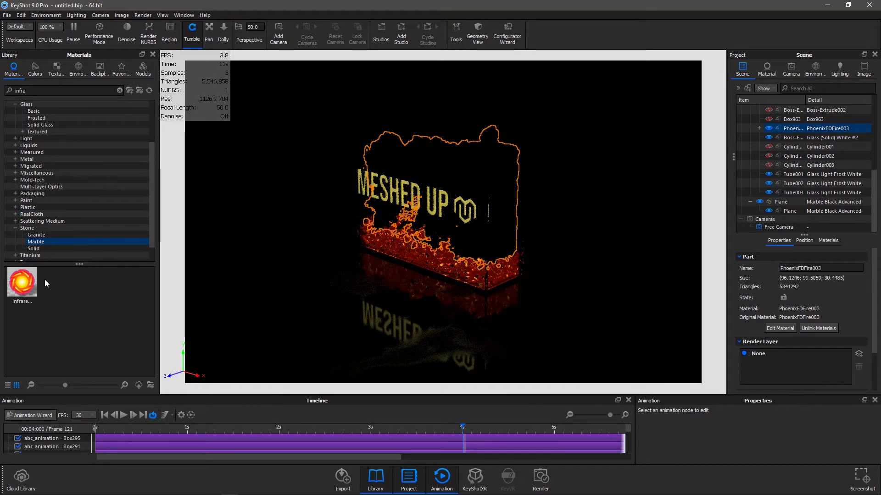
Copy the Infrared material onto PhoenixFDFire003 and open its Infrared Gradient material graph
right_click(22, 281)
left_click(35, 289)
right_click(835, 129)
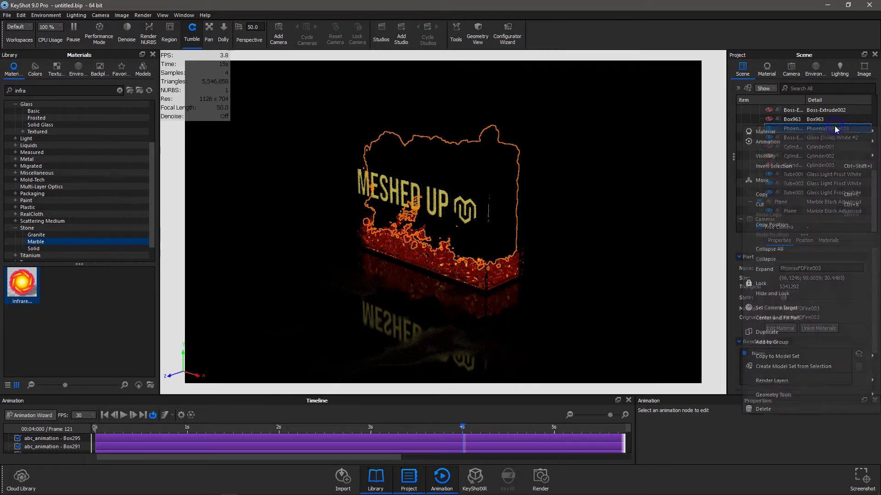
mouse_move(812, 133)
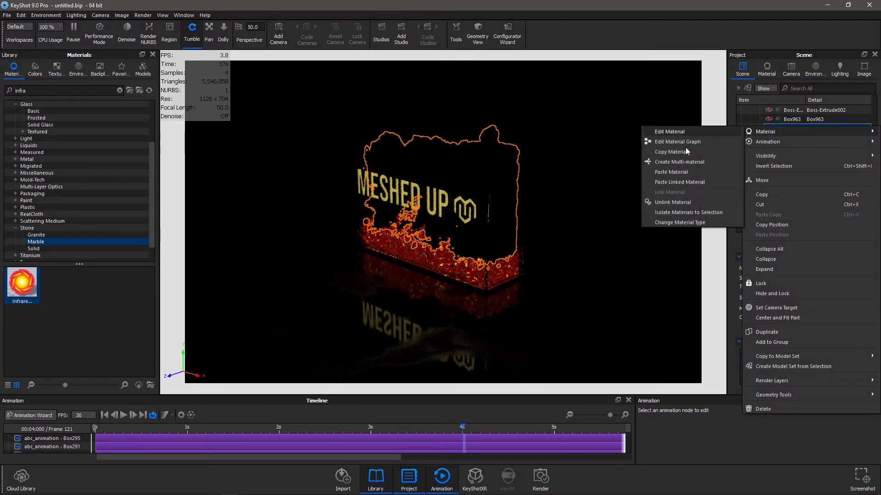
left_click(688, 171)
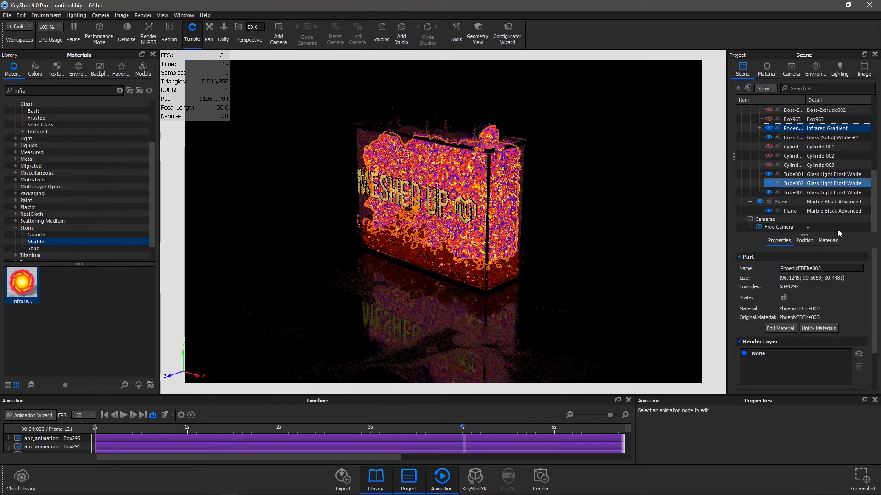
left_click(779, 328)
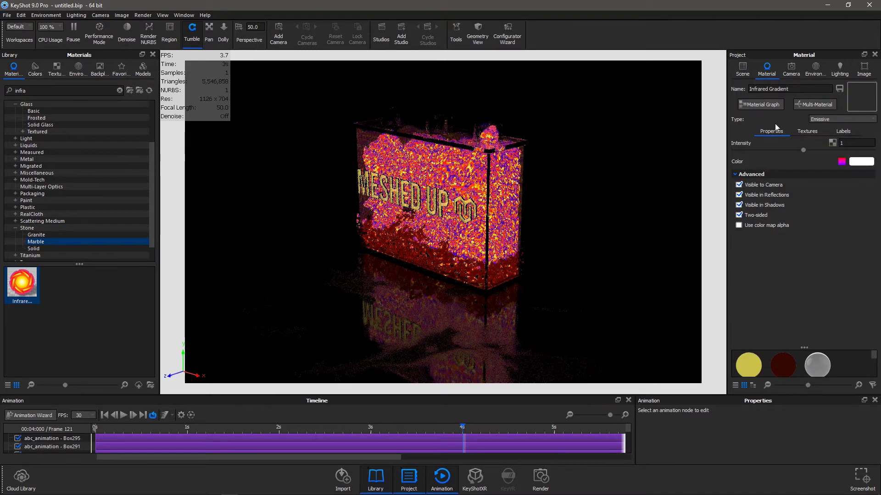
left_click(763, 105)
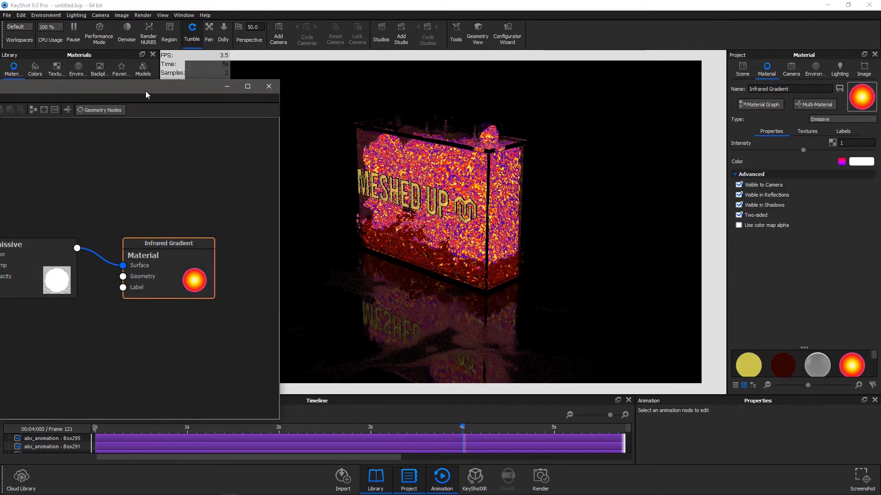
Move the graph window aside and delete the Infrared Gradient's Color Gradient node
left_click_drag(147, 95, 880, 185)
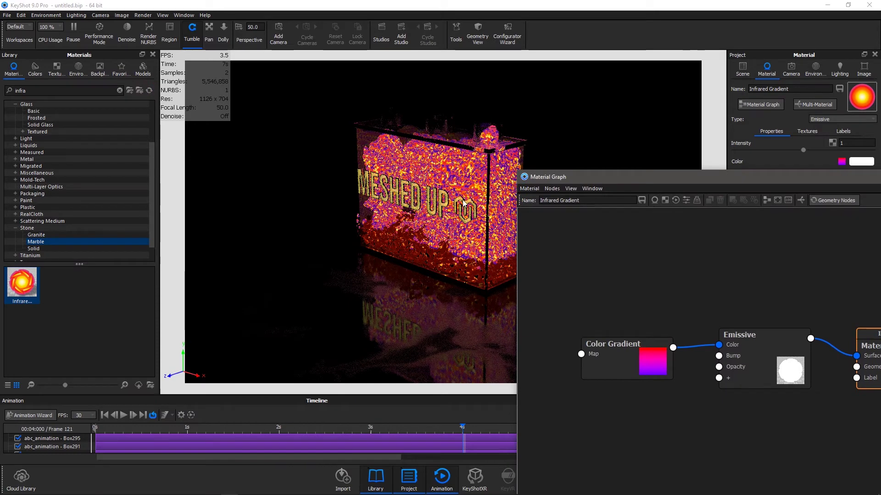
left_click_drag(463, 203, 263, 213)
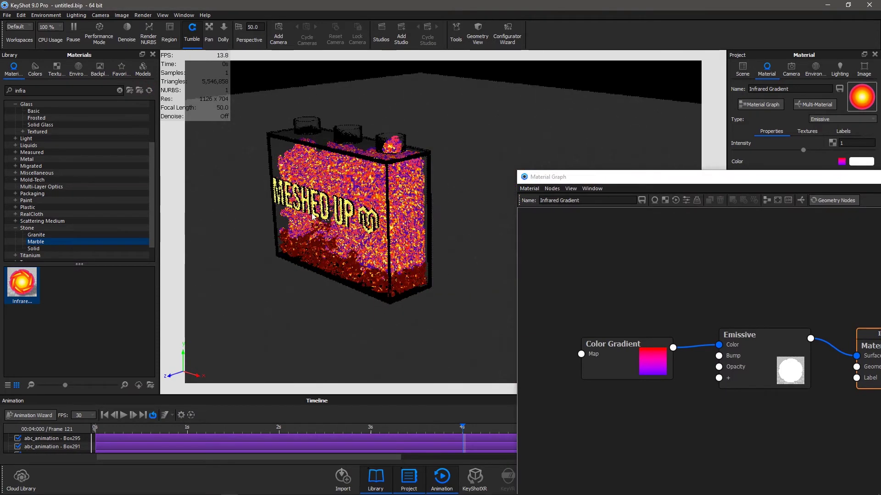
left_click(602, 375)
key("Delete")
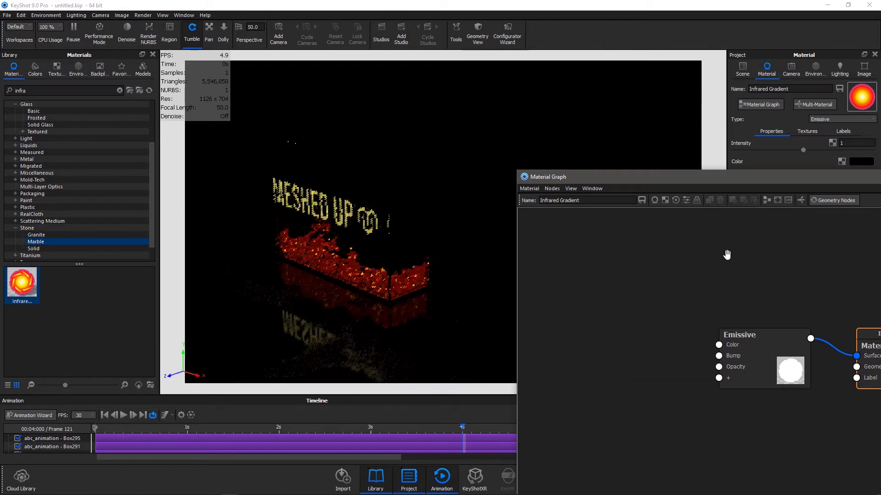
Add the depositphotos fire image as a Texture Map node and bring up the fire images folder
left_click(665, 200)
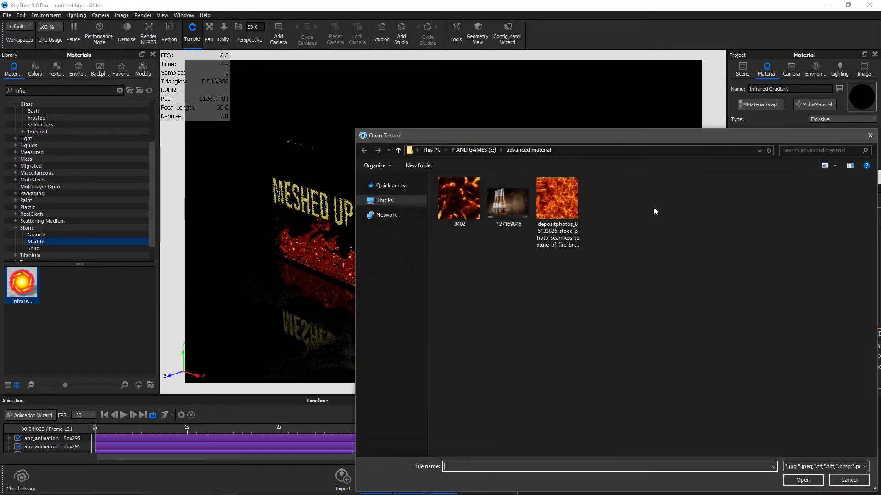
double_click(555, 209)
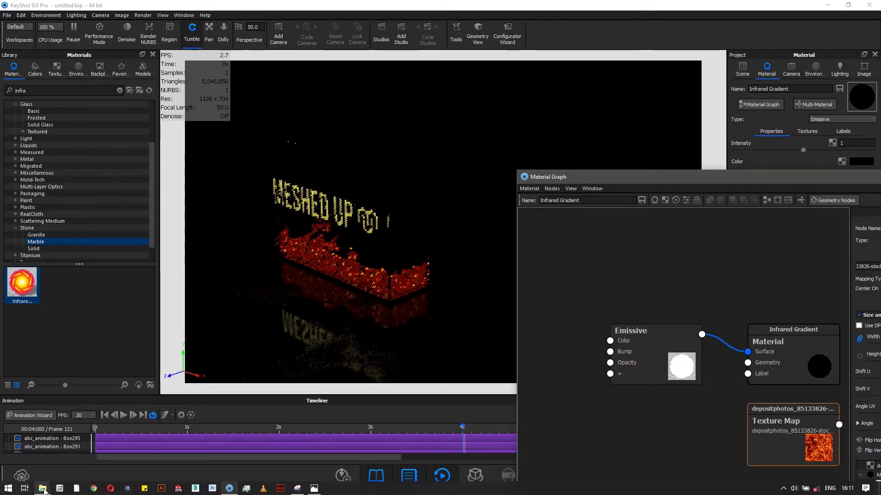
mouse_move(44, 489)
left_click(45, 441)
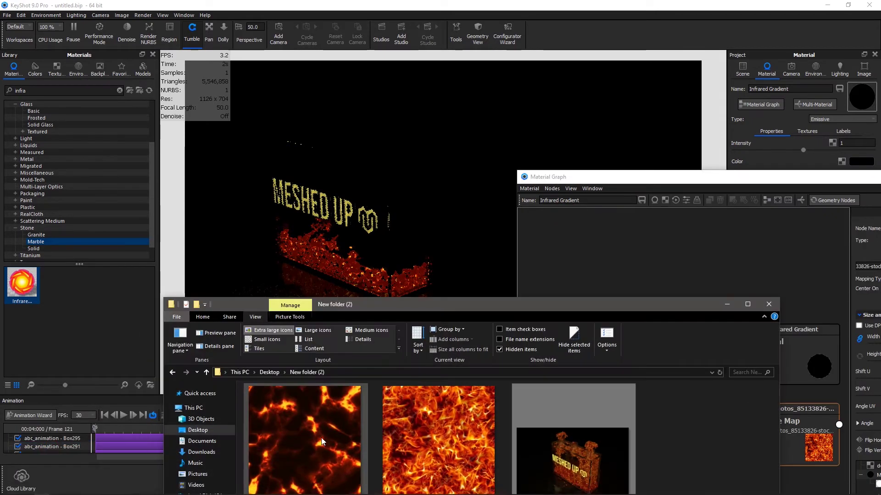
double_click(439, 458)
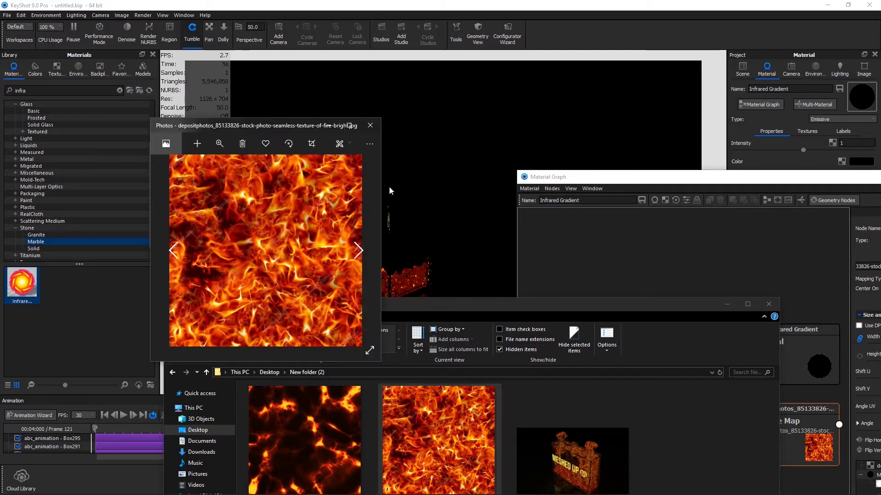
left_click(351, 127)
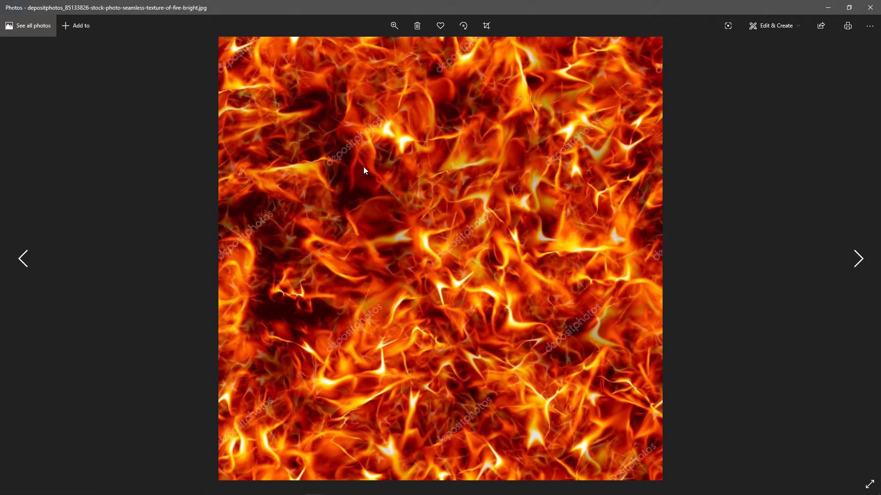
left_click(869, 8)
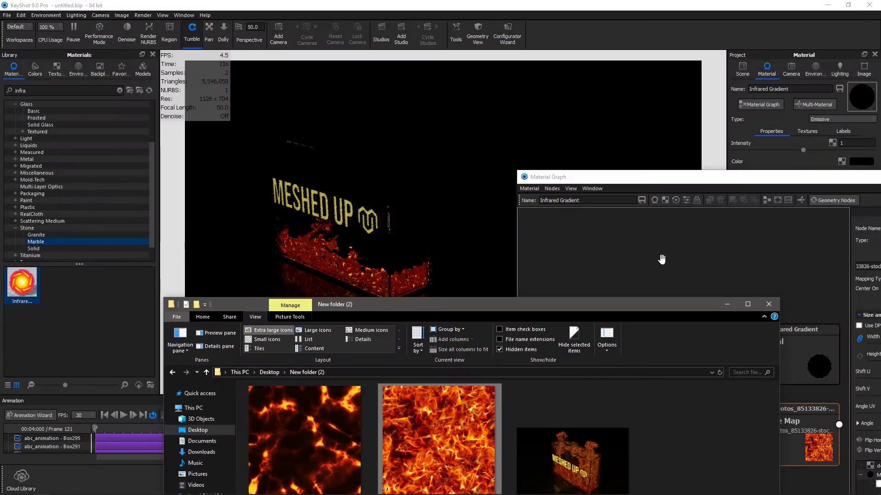
left_click(764, 310)
Link the fire texture node to both Emissive Color and Emissive Intensity, then tidy the graph layout
left_click_drag(825, 409, 610, 341)
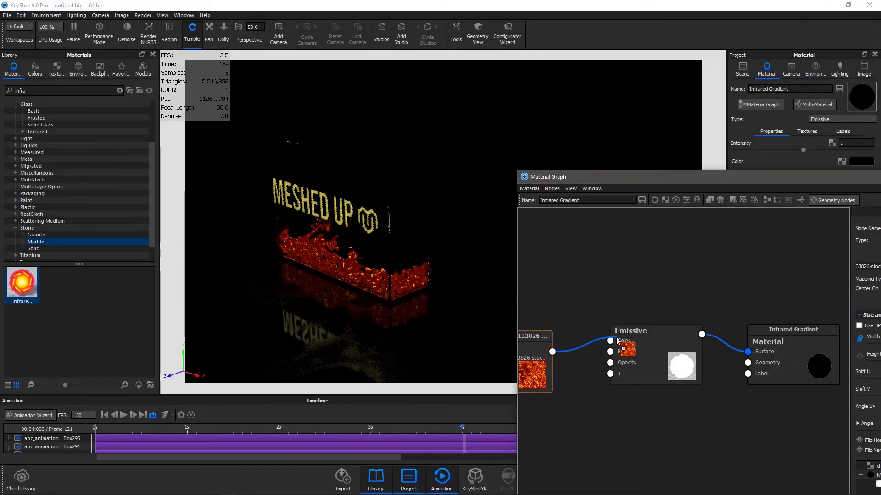
left_click(630, 356)
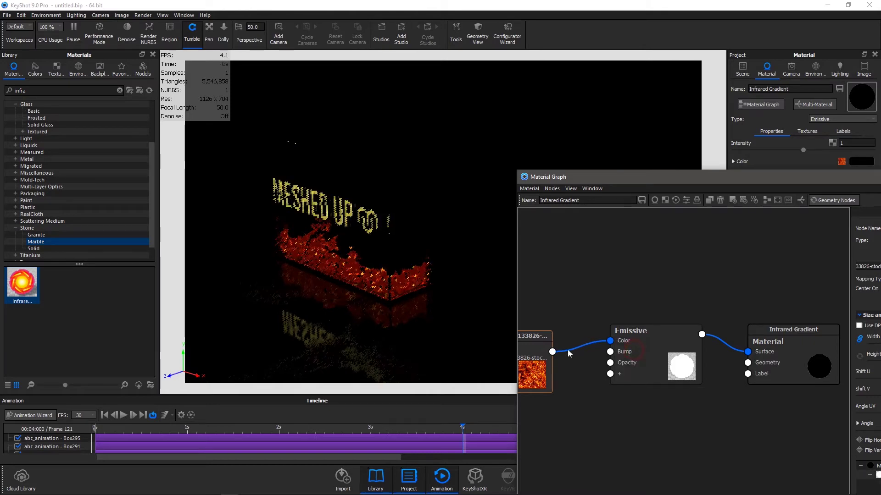
left_click_drag(552, 352, 637, 368)
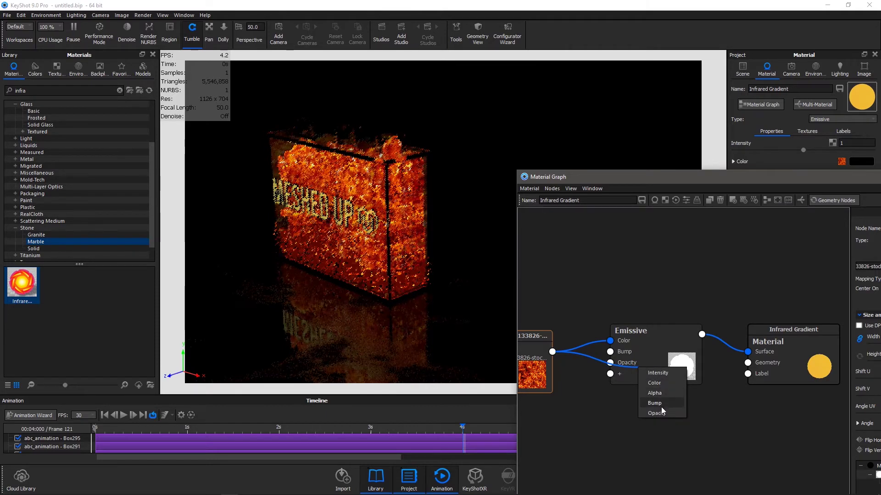
left_click(659, 374)
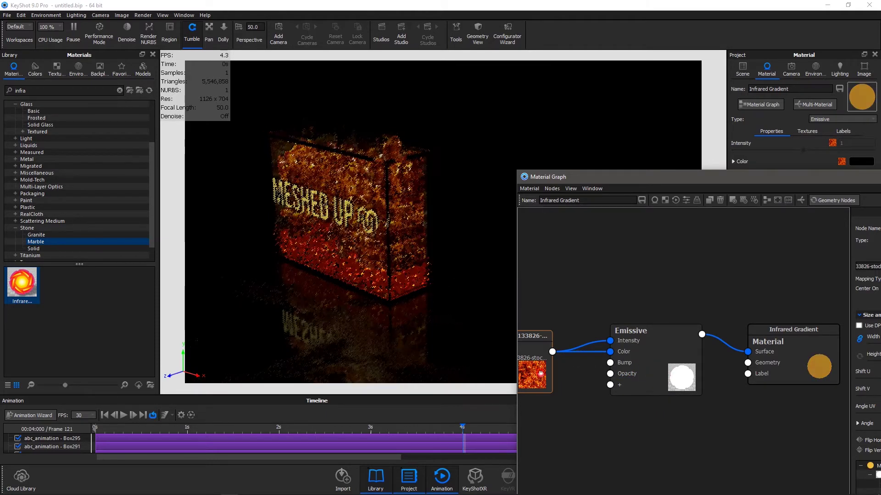
left_click_drag(527, 372, 525, 284)
left_click_drag(712, 181, 631, 78)
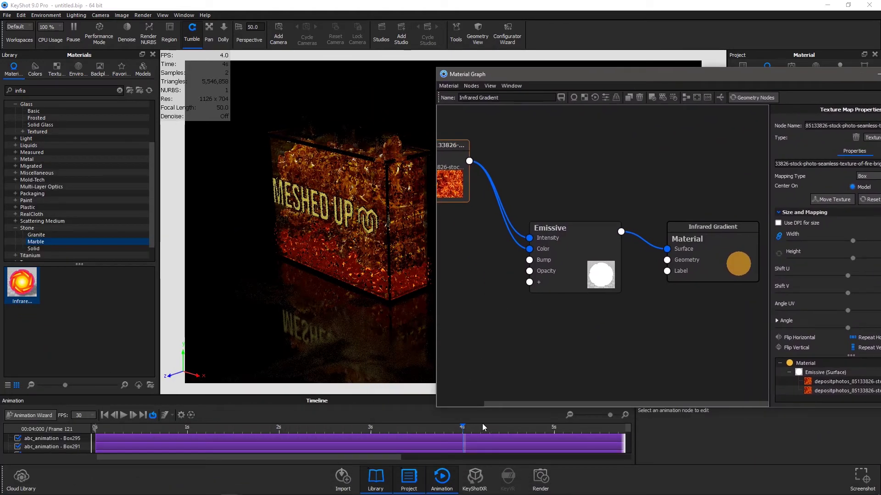
Scrub the timeline through frames 114–159 and settle on frame 117
left_click(453, 428)
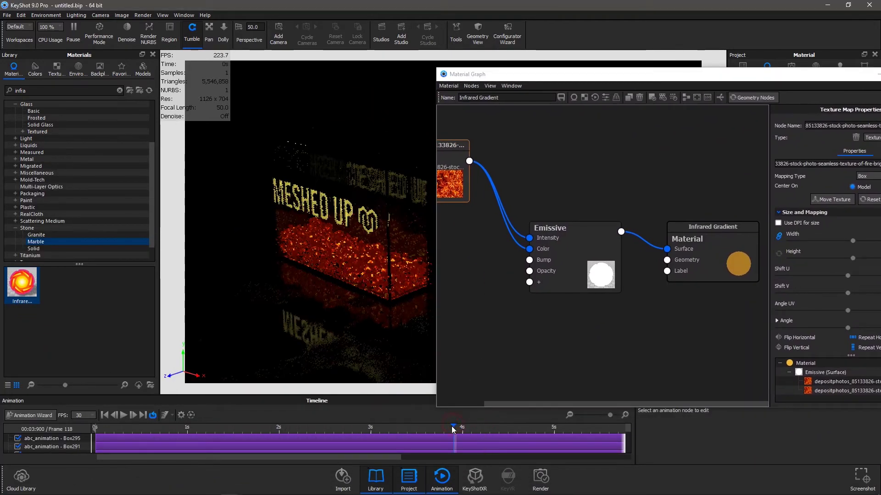
left_click_drag(451, 429, 441, 429)
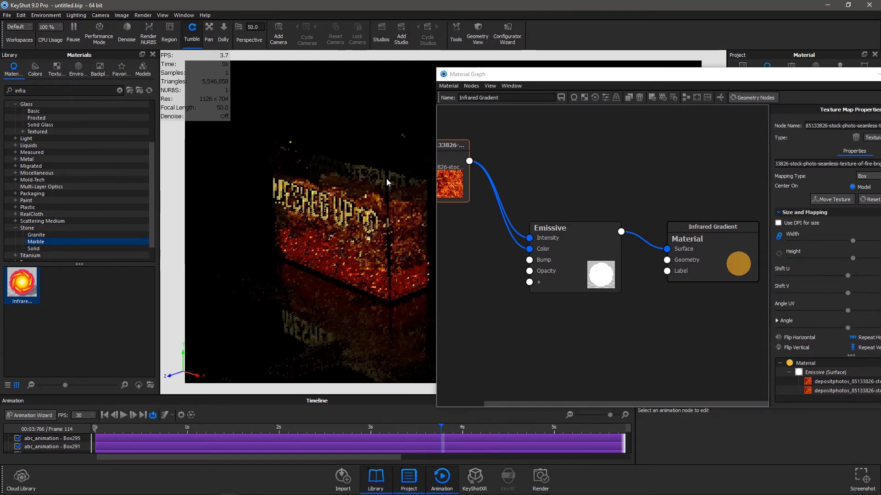
left_click(578, 428)
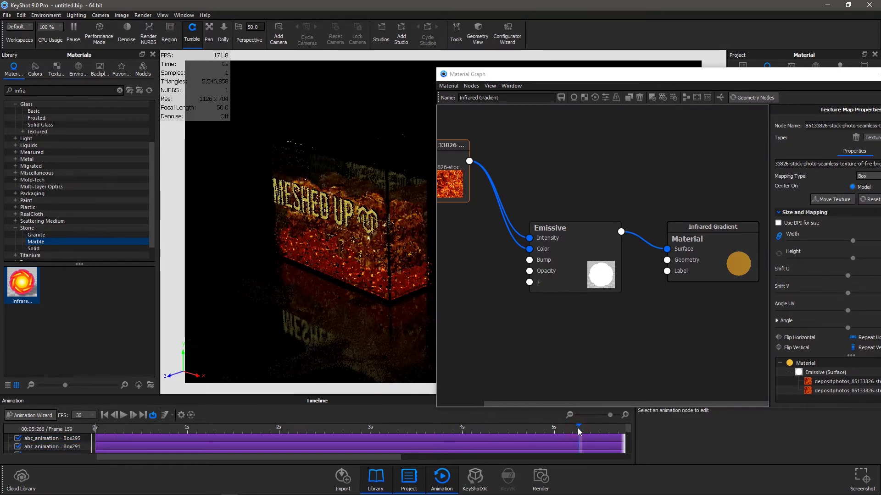
left_click(554, 428)
left_click_drag(553, 429, 512, 429)
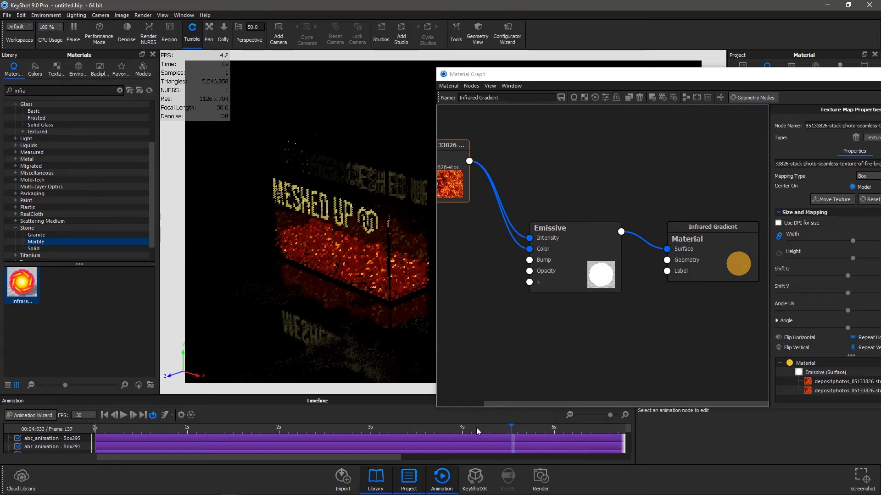
left_click(459, 429)
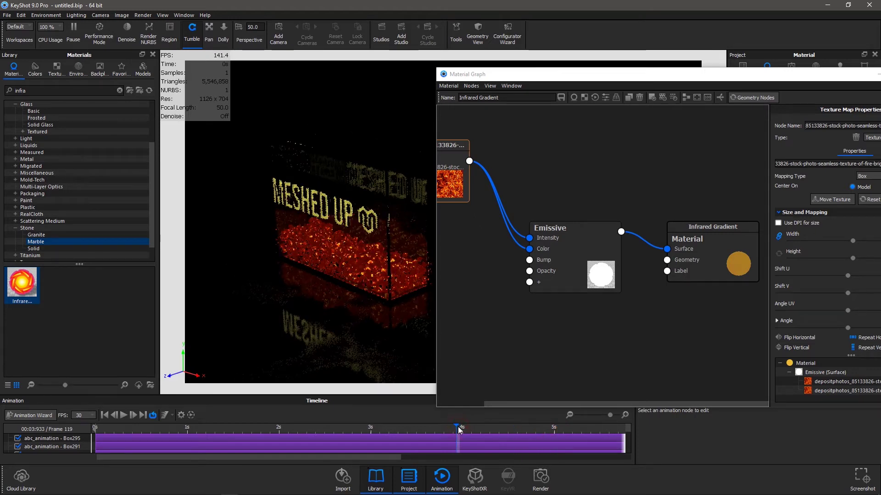
left_click(451, 428)
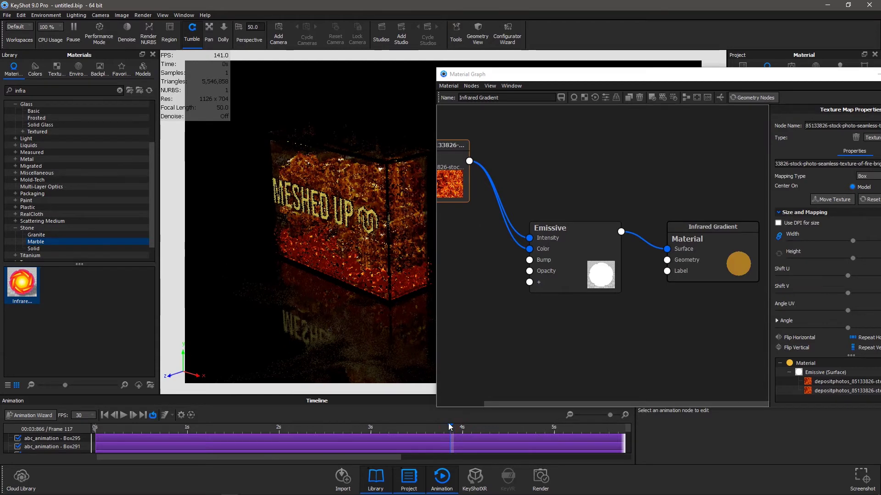
Zoom in on the box and reposition the Emissive node and the Material Graph window
scroll(402, 158, "up", 3)
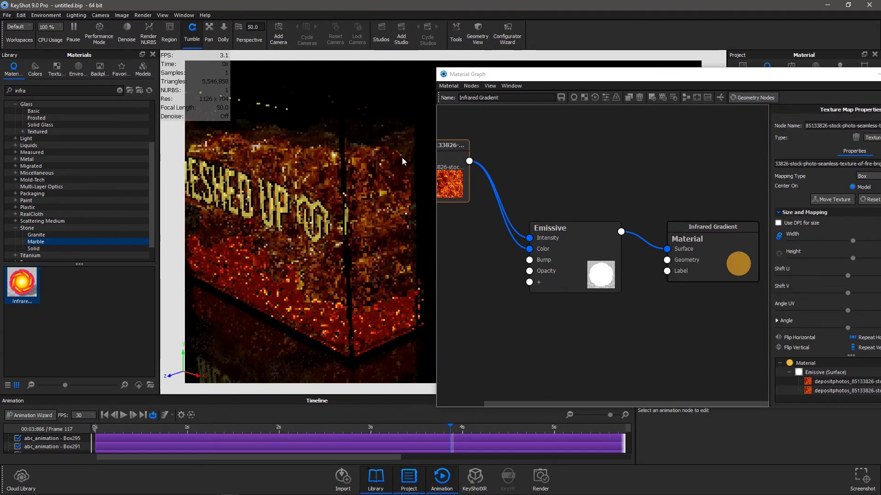
scroll(356, 200, "up", 2)
scroll(379, 215, "down", 3)
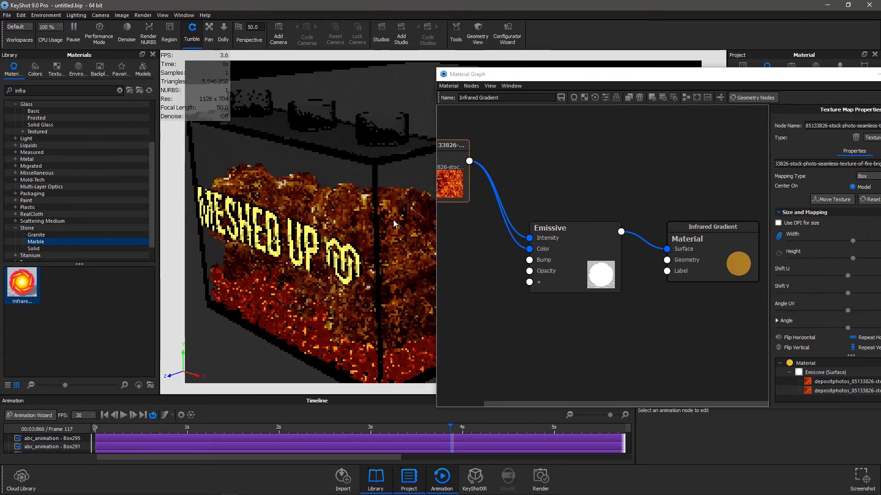
scroll(393, 219, "up", 3)
left_click_drag(570, 265, 559, 223)
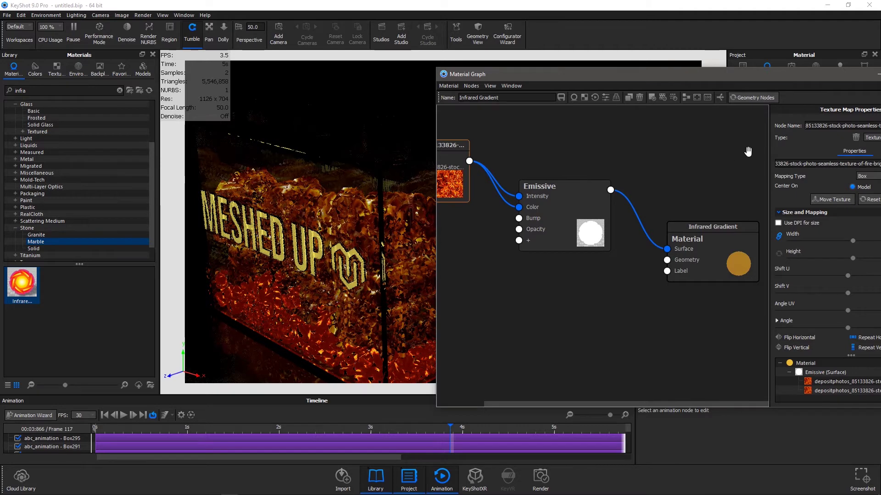
left_click_drag(759, 75, 185, 186)
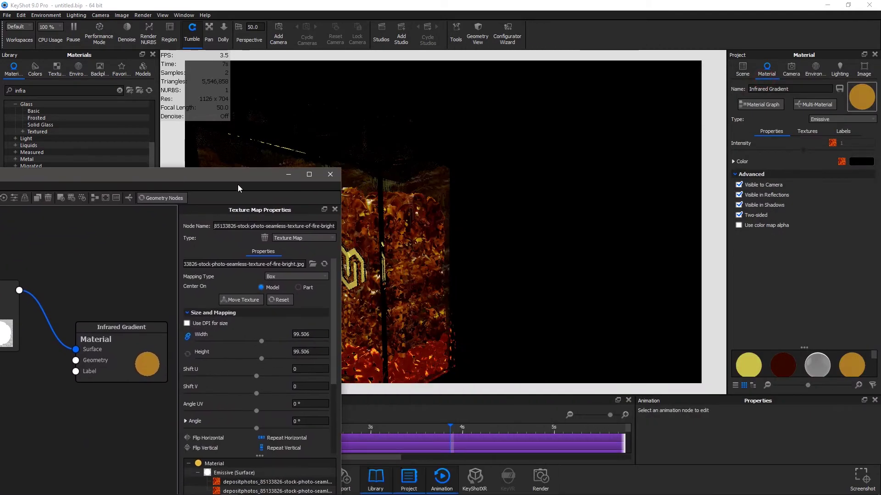
Set the fire texture's scale to 17
left_click_drag(239, 184, 78, 80)
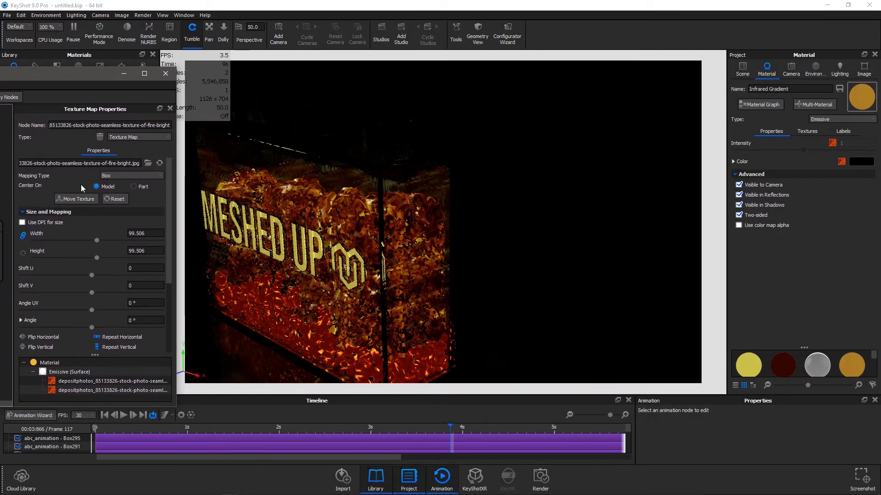
left_click_drag(94, 242, 41, 242)
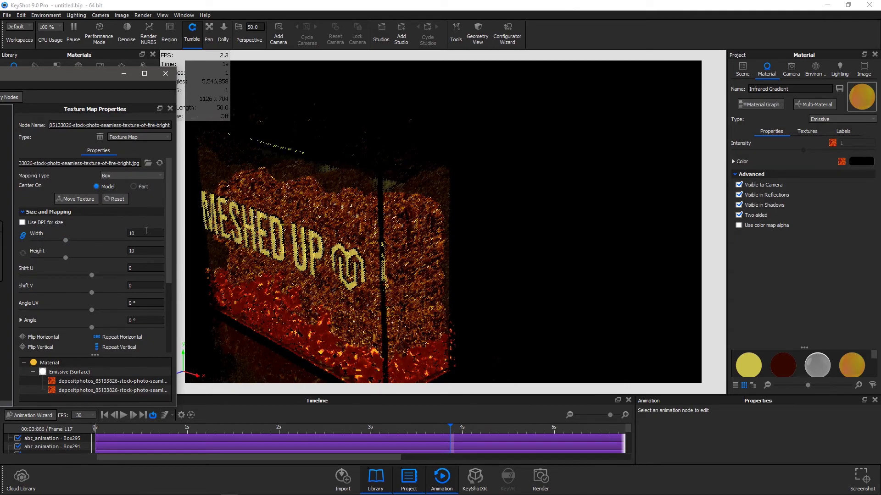
type("17")
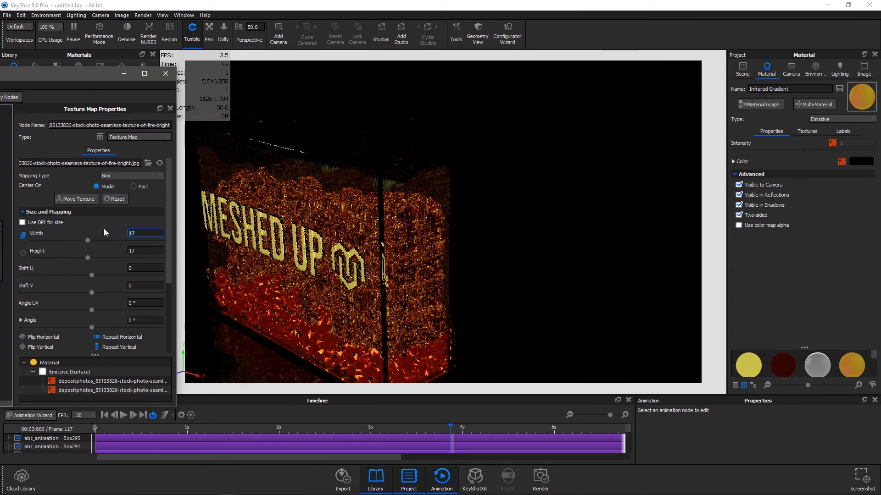
key("Return")
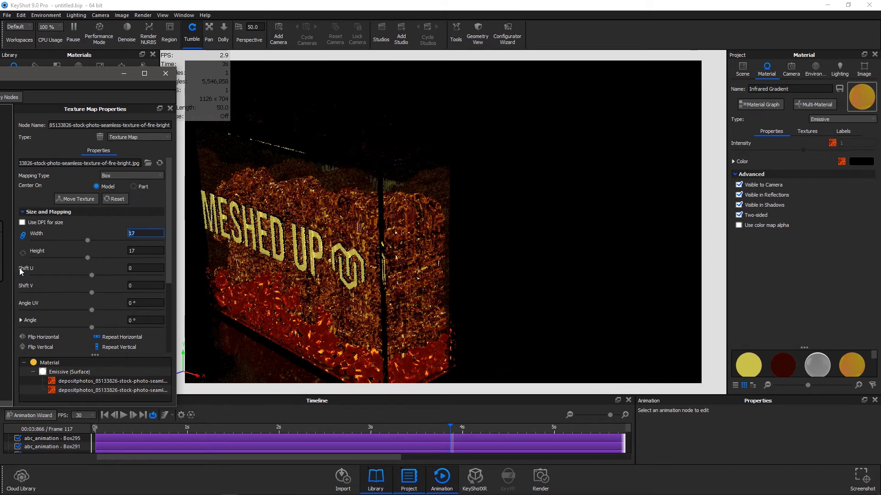
Raise the fire texture's brightness to 1.7 and orbit to view the whole box
scroll(37, 257, "down", 2)
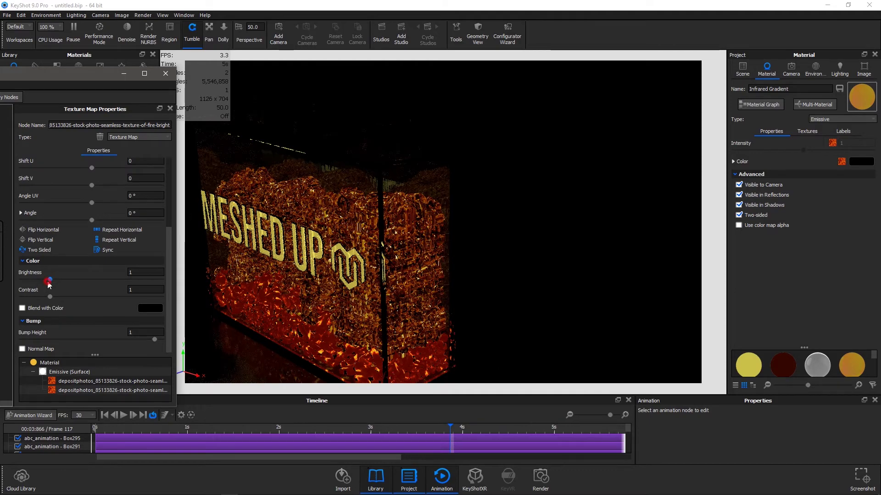
left_click_drag(50, 279, 70, 281)
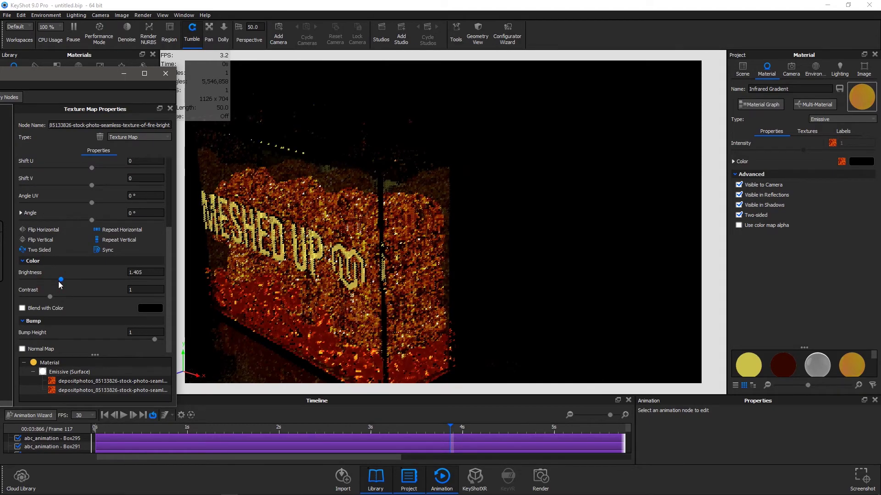
left_click_drag(534, 249, 488, 170)
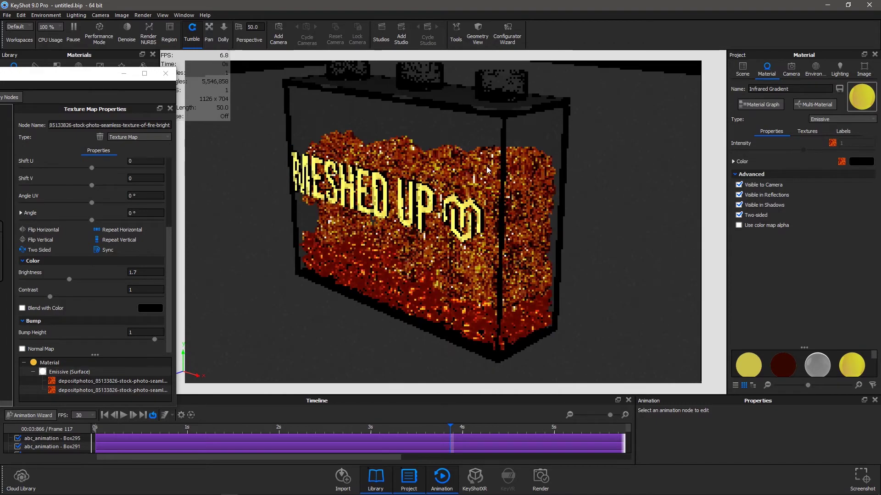
Hide the glass box Cut-Extrude3 in the Scene tree
left_click(470, 146)
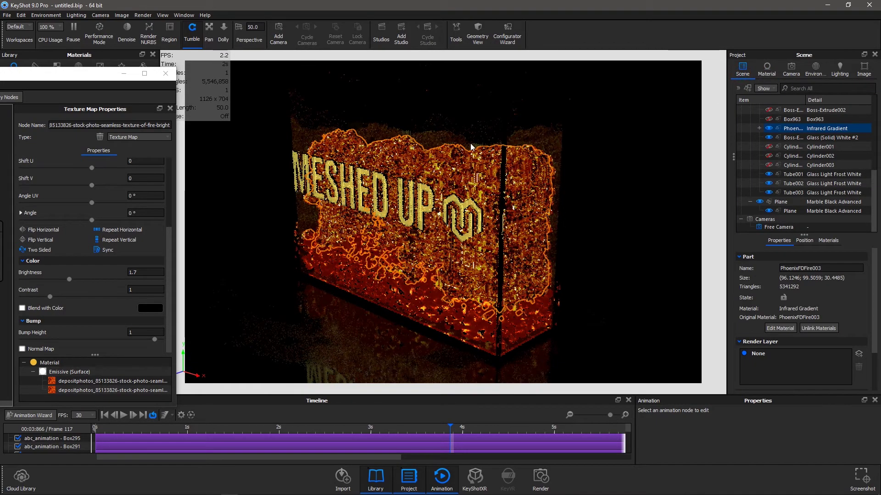
left_click(458, 129)
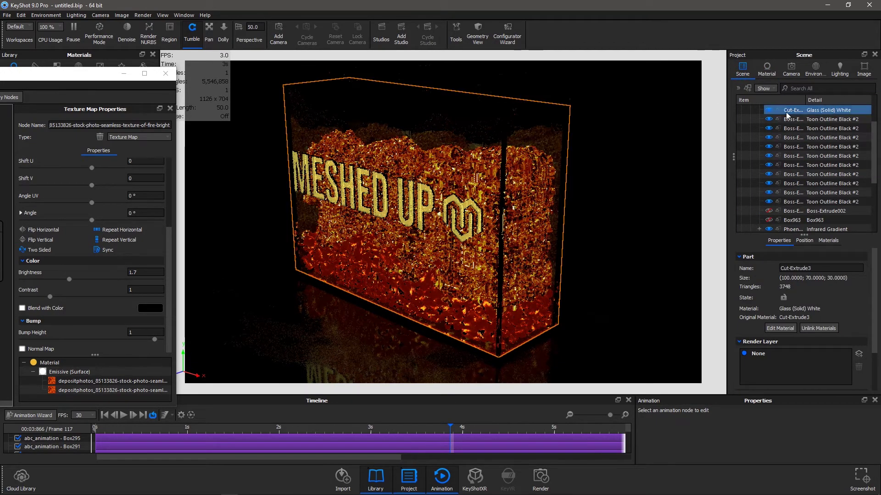
left_click(768, 110)
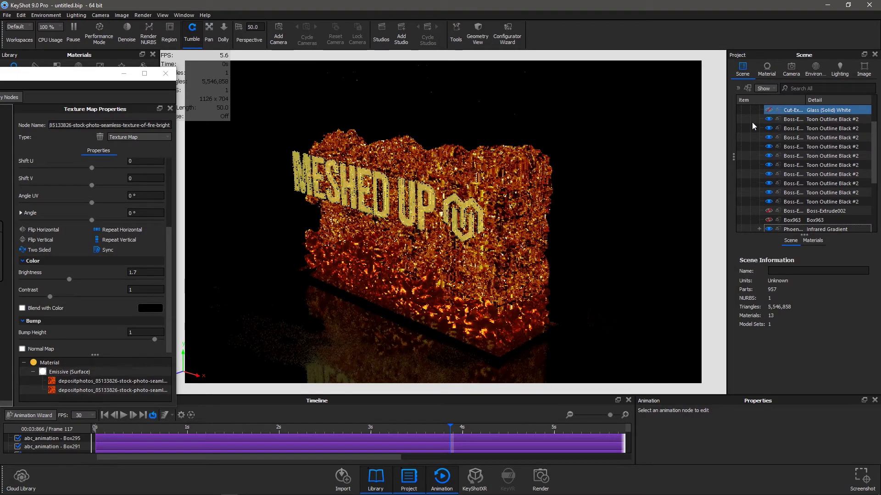
Raise the fire texture's Contrast to 2.21
scroll(505, 211, "up", 5)
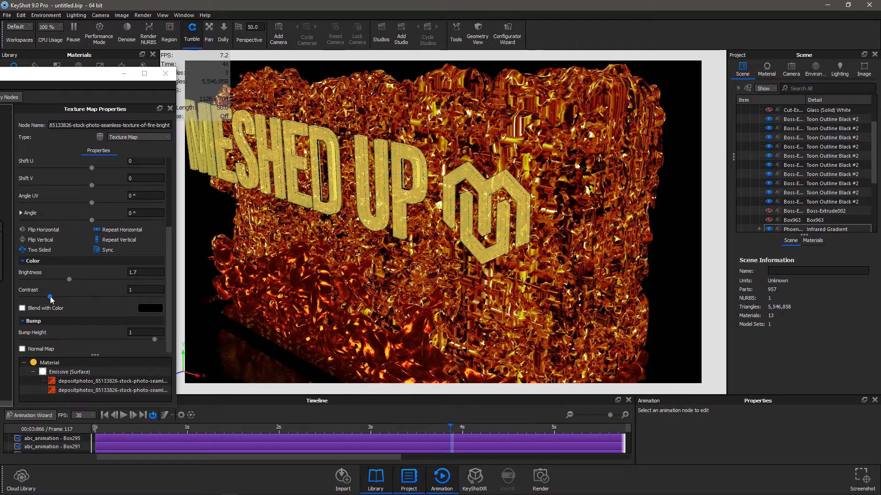
left_click_drag(50, 298, 84, 297)
scroll(492, 249, "down", 3)
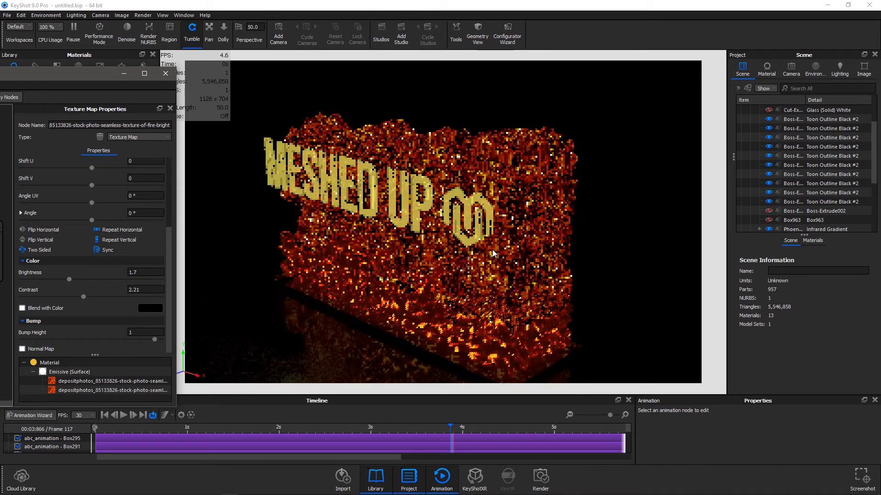
left_click(491, 249)
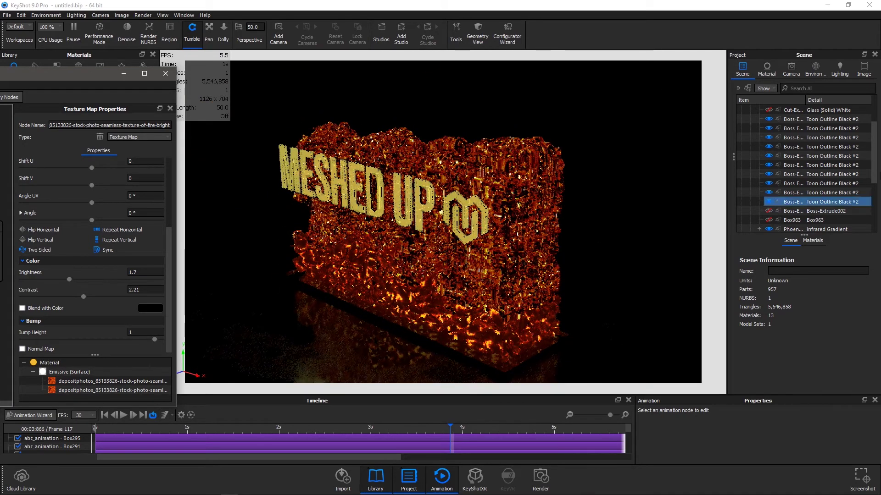
Toggle Boss-Extrude002's visibility and unhide the glass box Cut-Extrude3
left_click(769, 212)
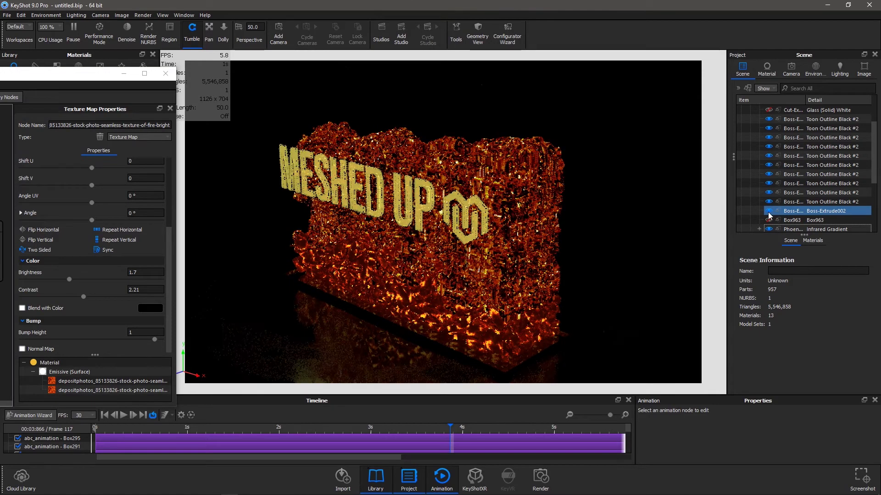
left_click(768, 211)
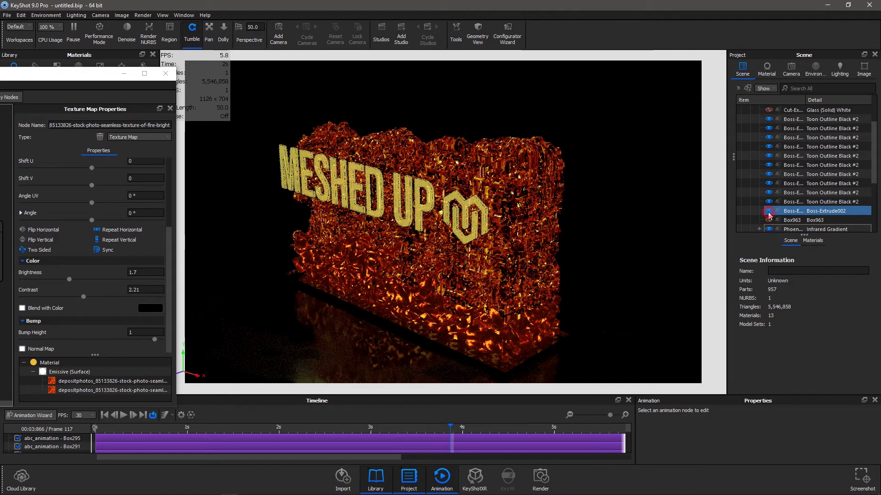
left_click(770, 112)
left_click(769, 111)
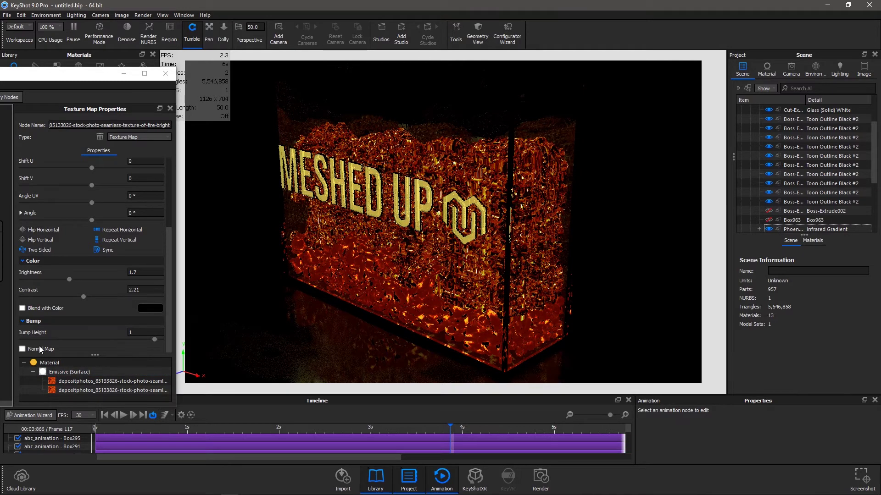
Enable Normal Map on the fire texture and move the Material Graph to the lower left
left_click(40, 349)
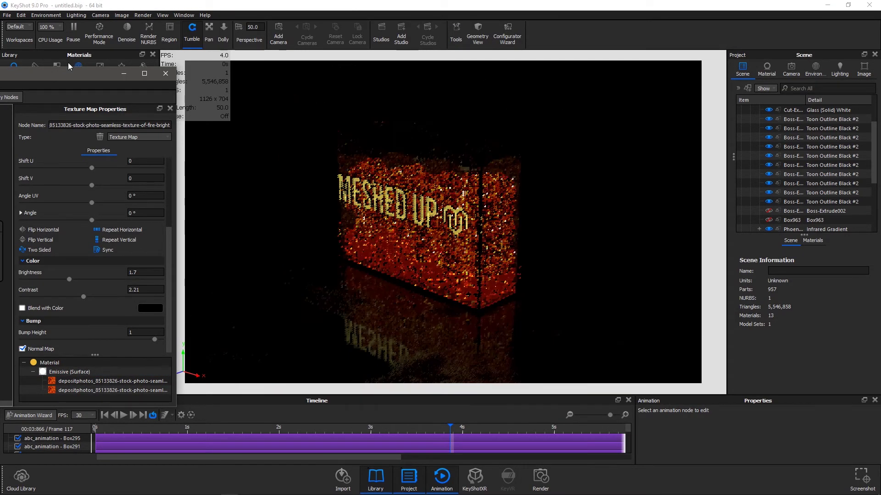
left_click_drag(59, 74, 633, 269)
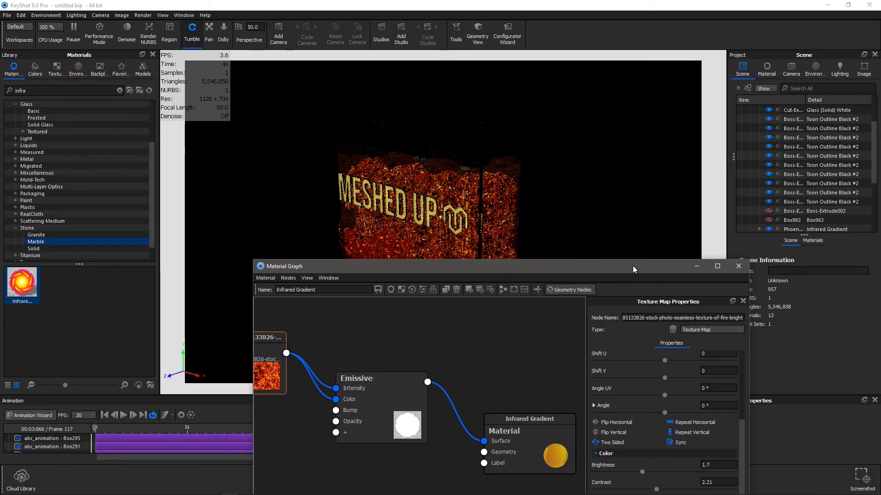
left_click_drag(406, 271, 214, 309)
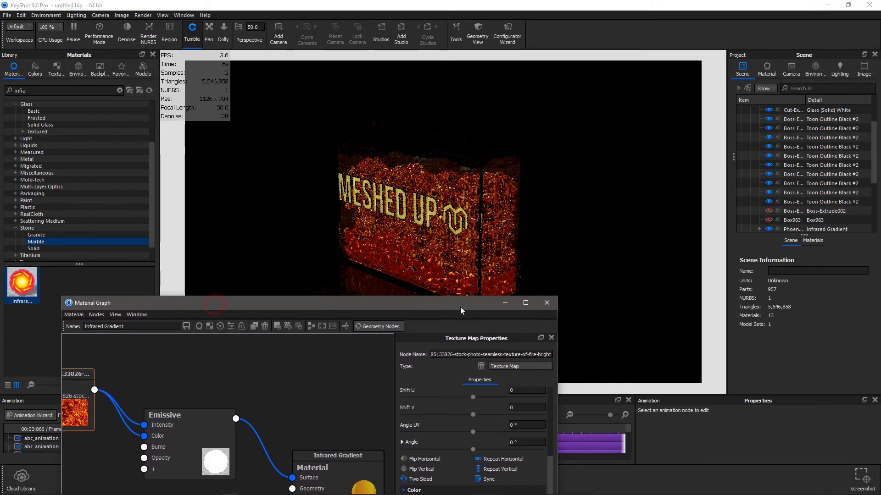
Close the Material Graph and set the animation to frame 127
left_click(547, 303)
left_click(138, 427)
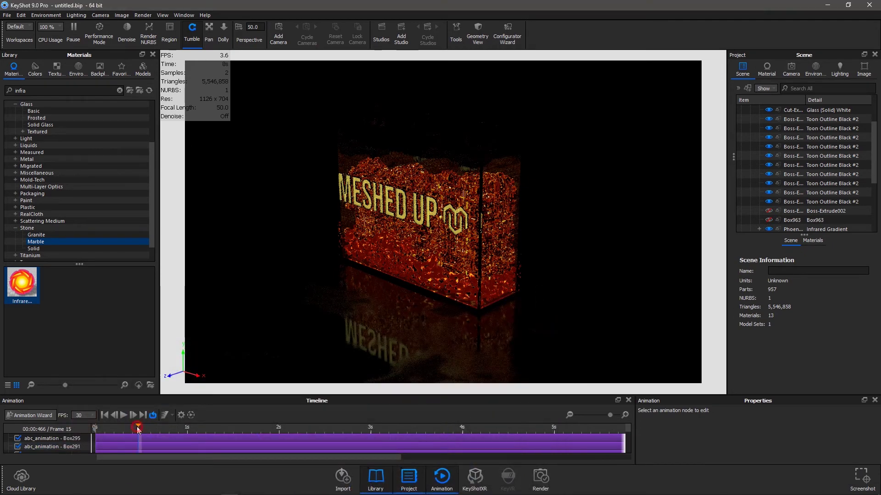
left_click_drag(137, 427, 453, 428)
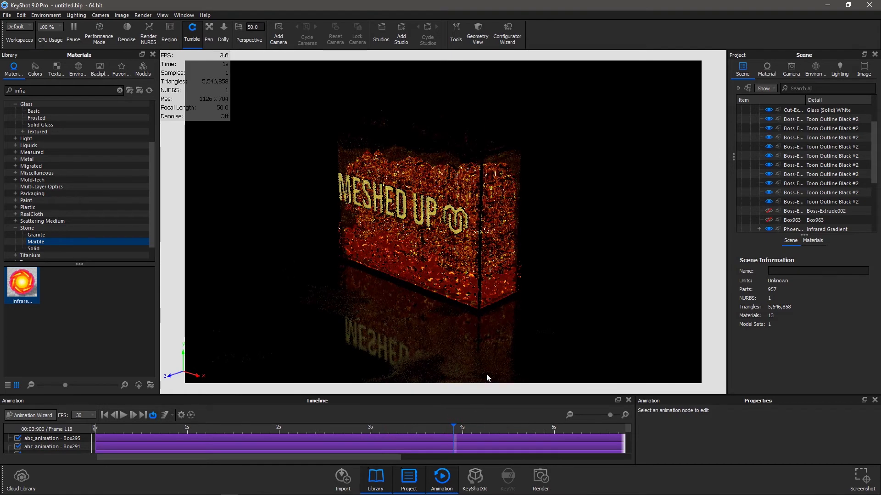
left_click(480, 427)
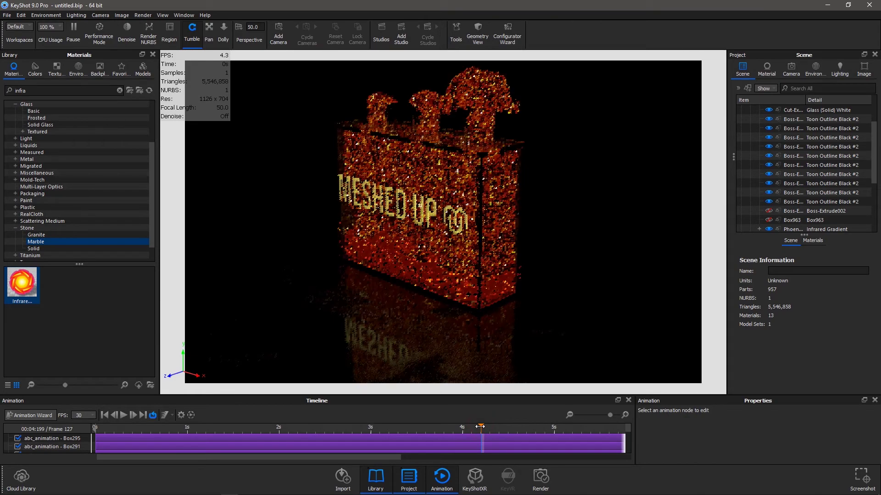
Orbit and zoom the camera to view fire rising from the box's chimneys
scroll(489, 81, "up", 5)
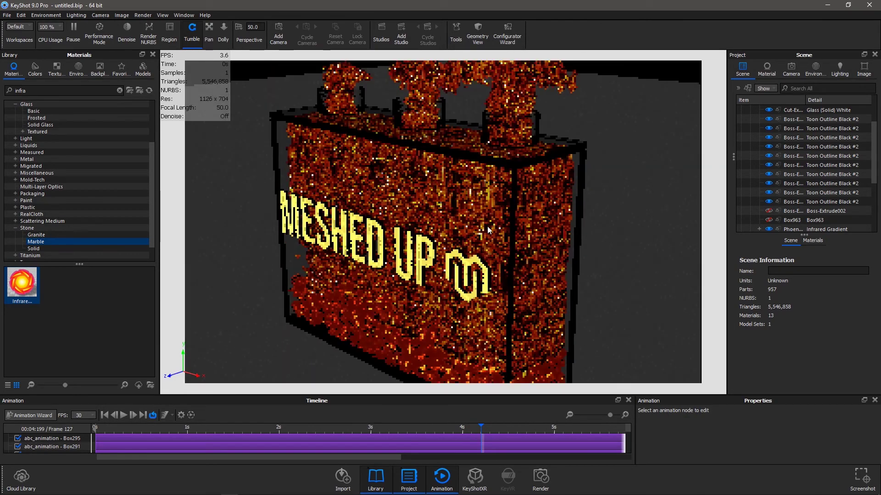
left_click_drag(487, 229, 479, 272)
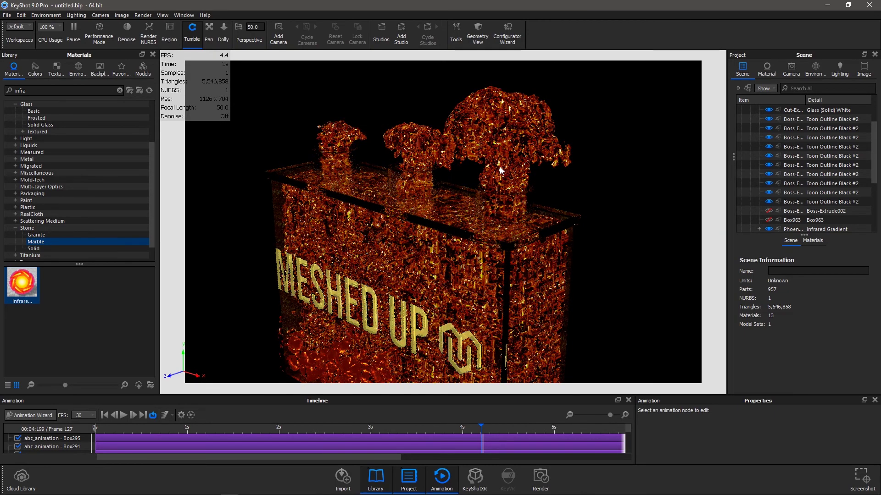
scroll(500, 169, "up", 3)
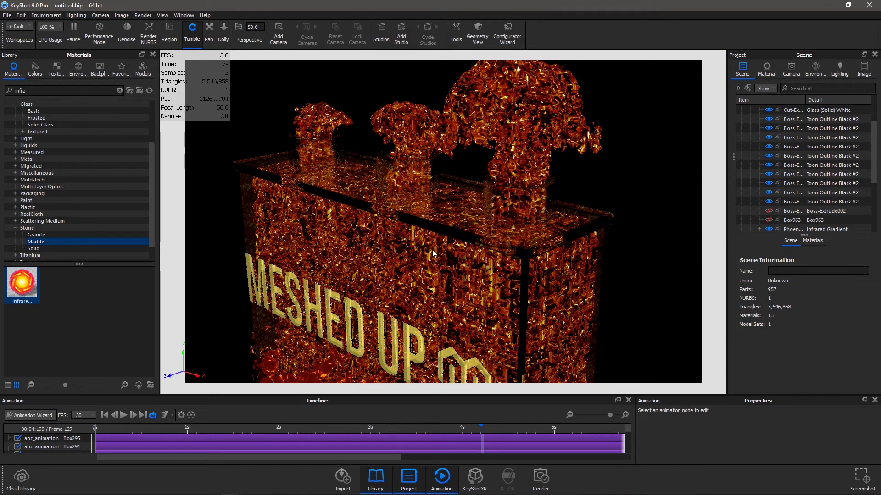
scroll(432, 250, "down", 5)
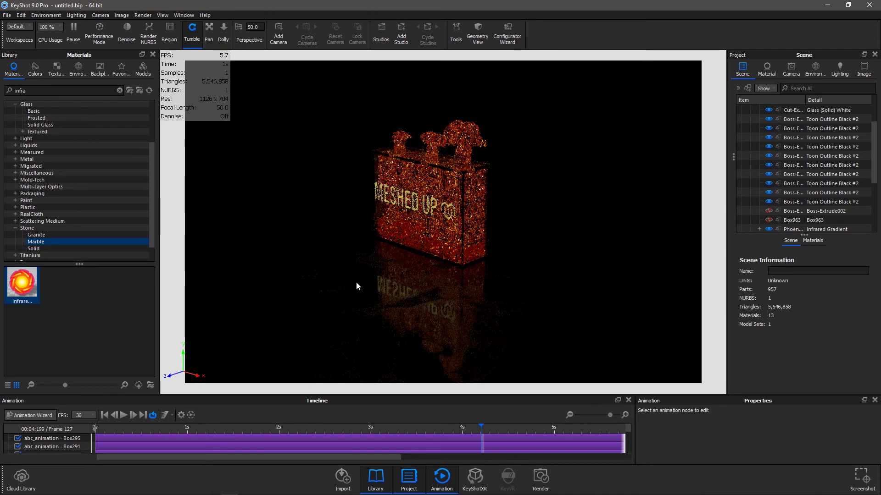
scroll(437, 196, "up", 3)
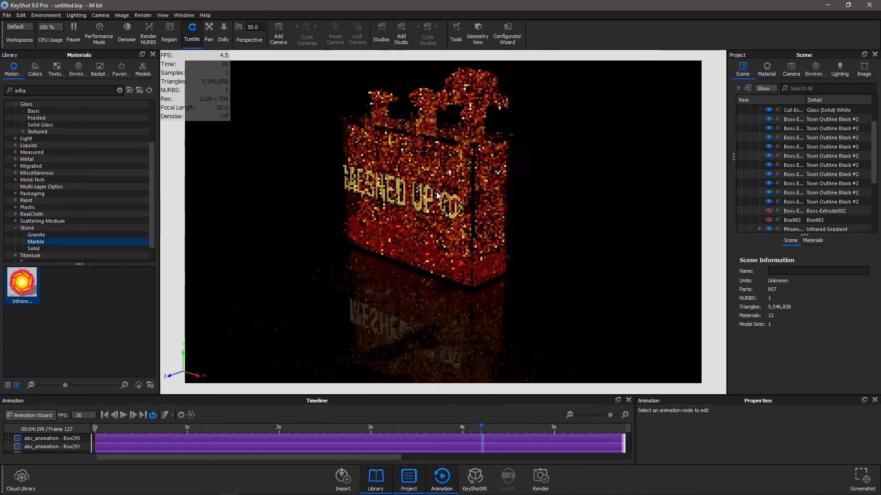
left_click_drag(436, 196, 473, 245)
scroll(474, 245, "up", 3)
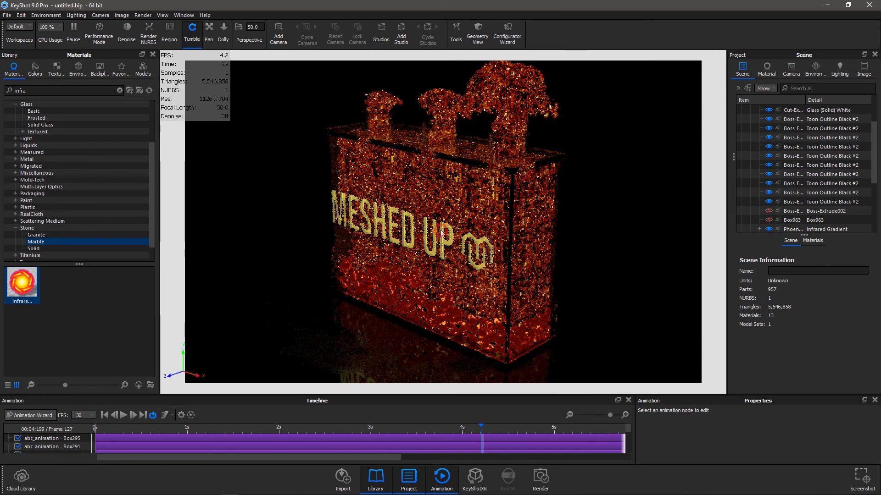
Give the lettering's Toon Outline Black #2 material Transparency 0.49 and Light Source Shadows on
left_click(443, 234)
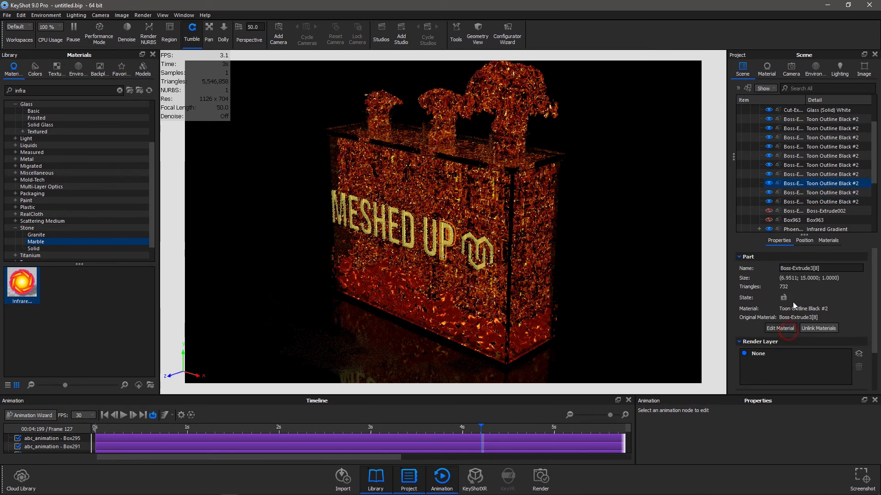
left_click(785, 329)
left_click_drag(814, 244, 801, 246)
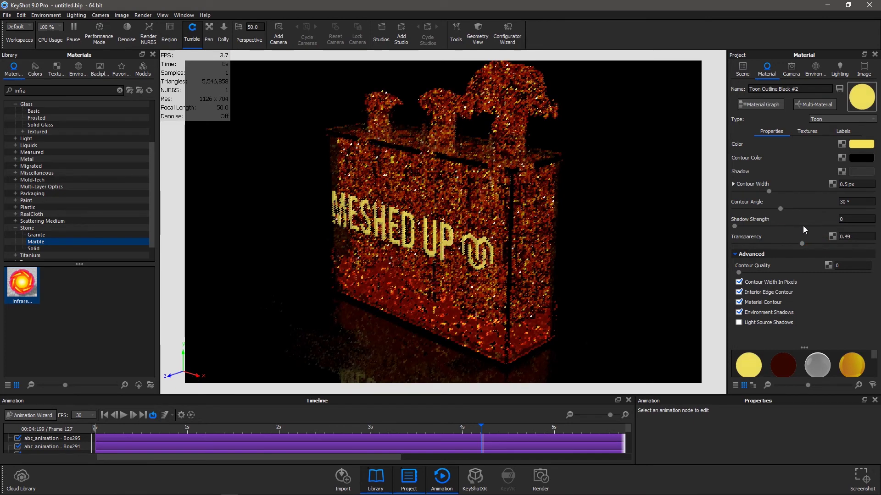
left_click(789, 324)
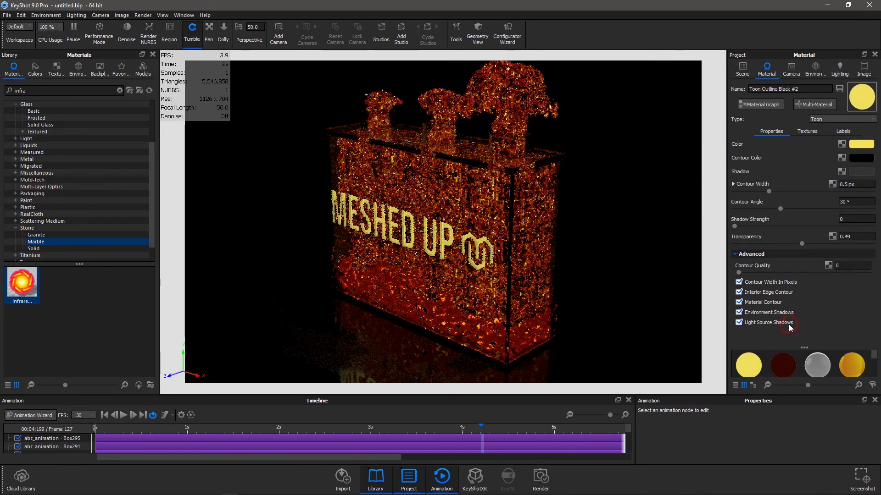
left_click(741, 69)
left_click(636, 192)
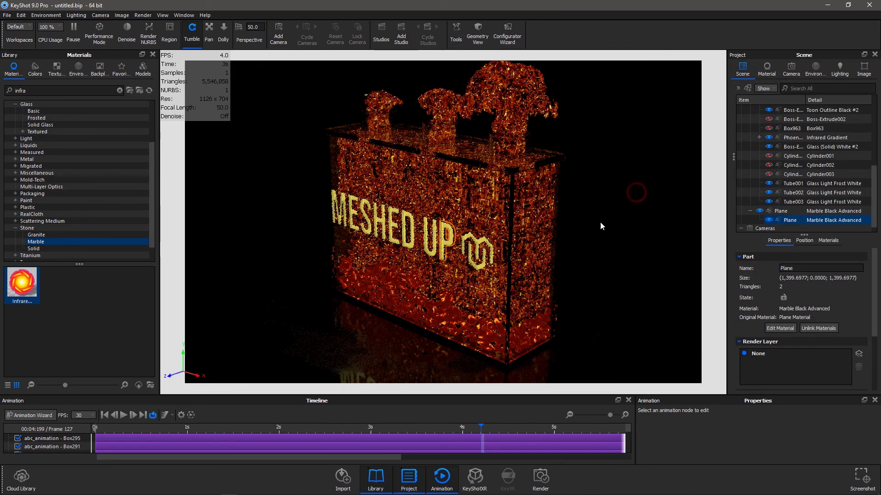
scroll(462, 243, "up", 5)
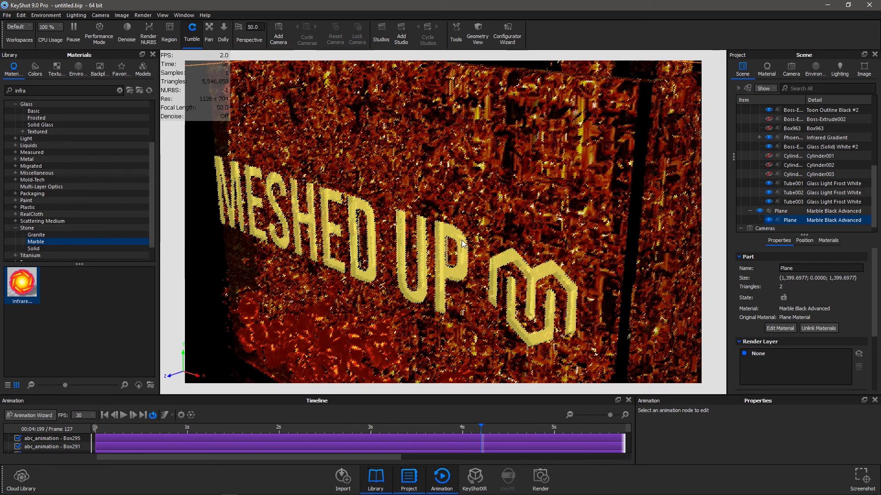
scroll(463, 243, "up", 4)
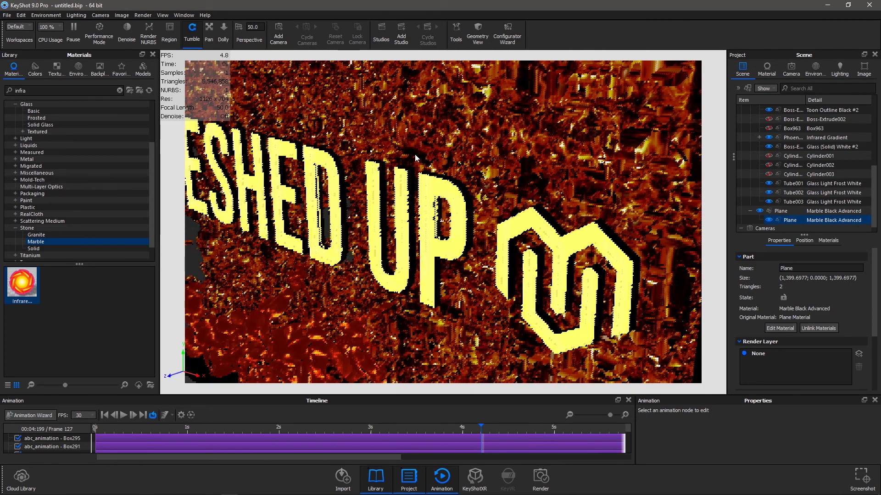
left_click_drag(414, 153, 467, 218)
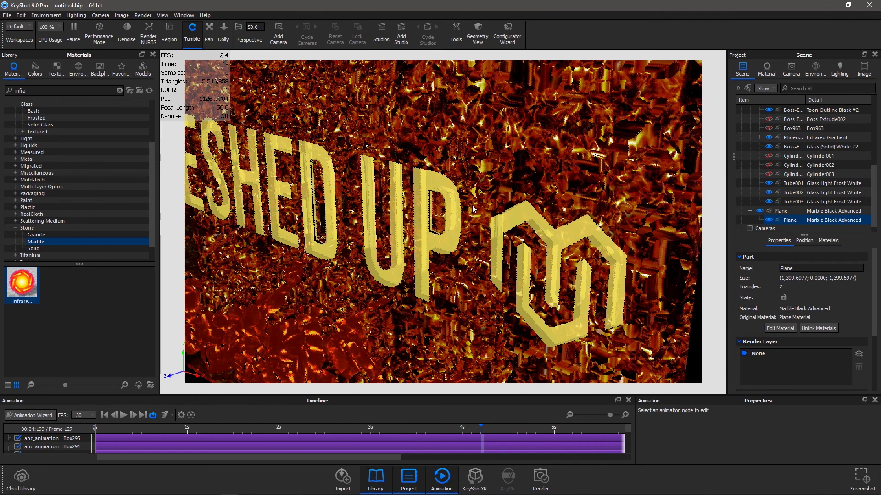
scroll(471, 205, "down", 6)
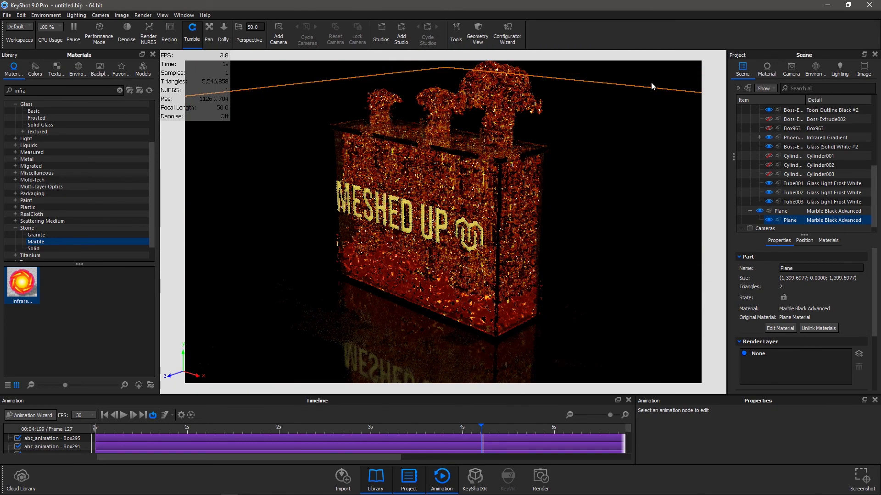
left_click(645, 93)
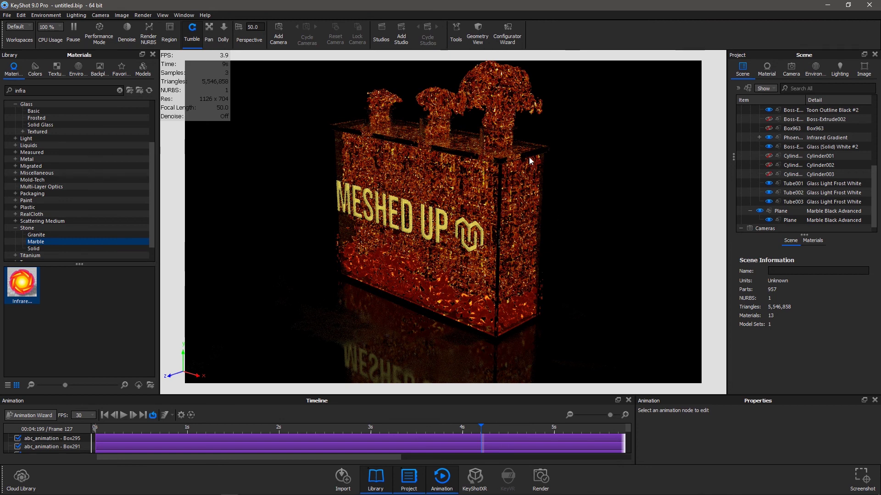
left_click_drag(529, 157, 531, 178)
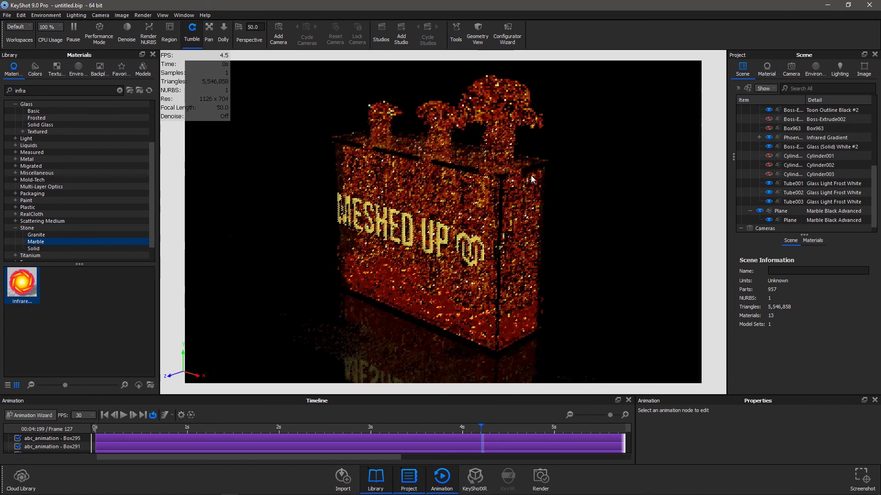